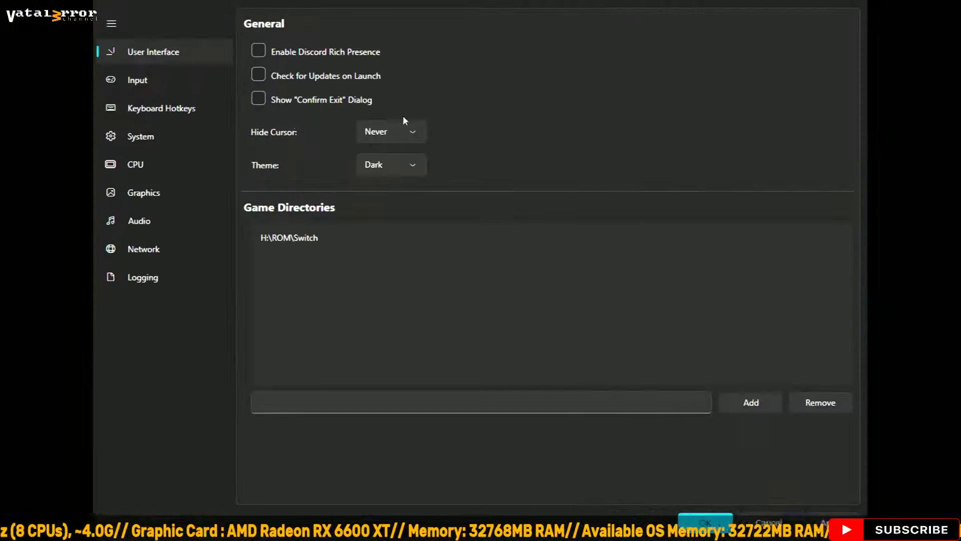
Examine the emulator's system, CPU, graphics, audio, network and logging settings, and close the settings window.
left_click(156, 132)
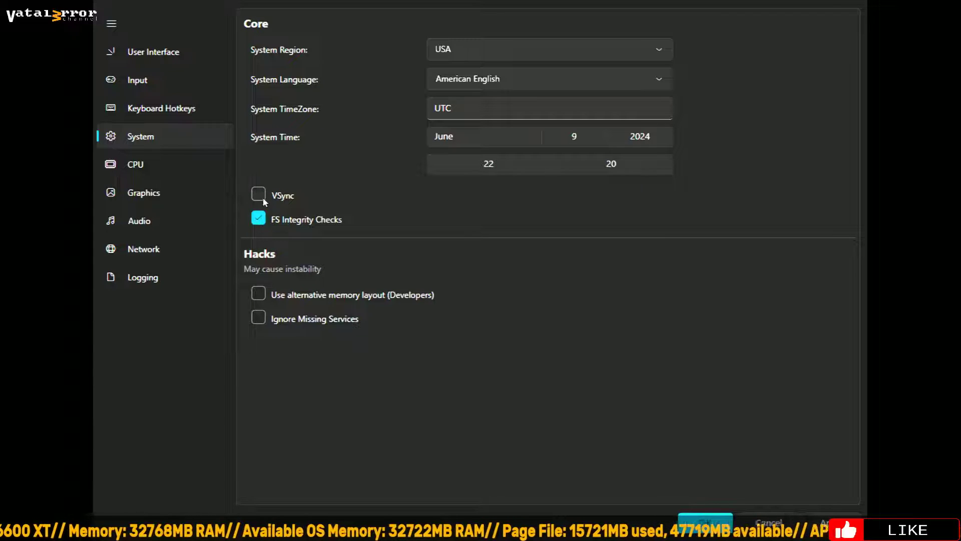
left_click(173, 169)
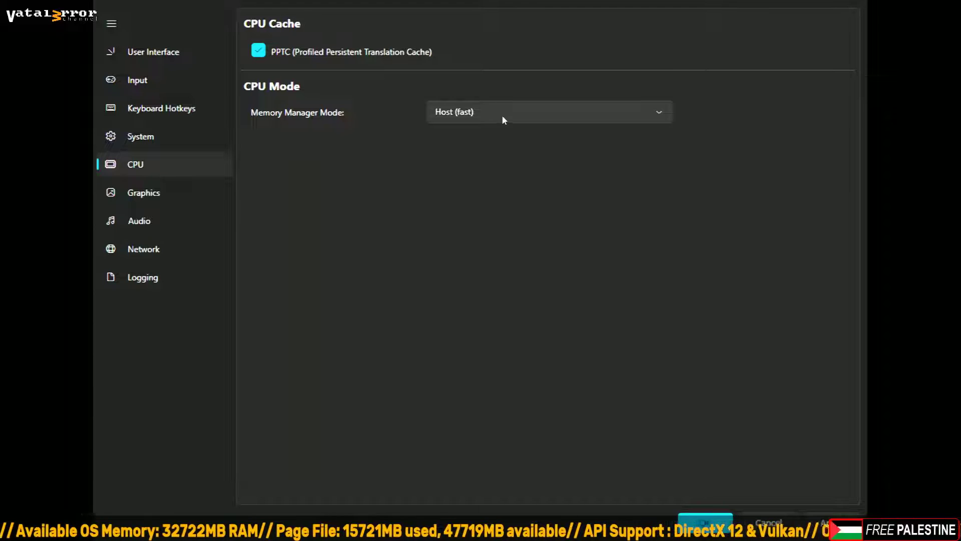
left_click(156, 199)
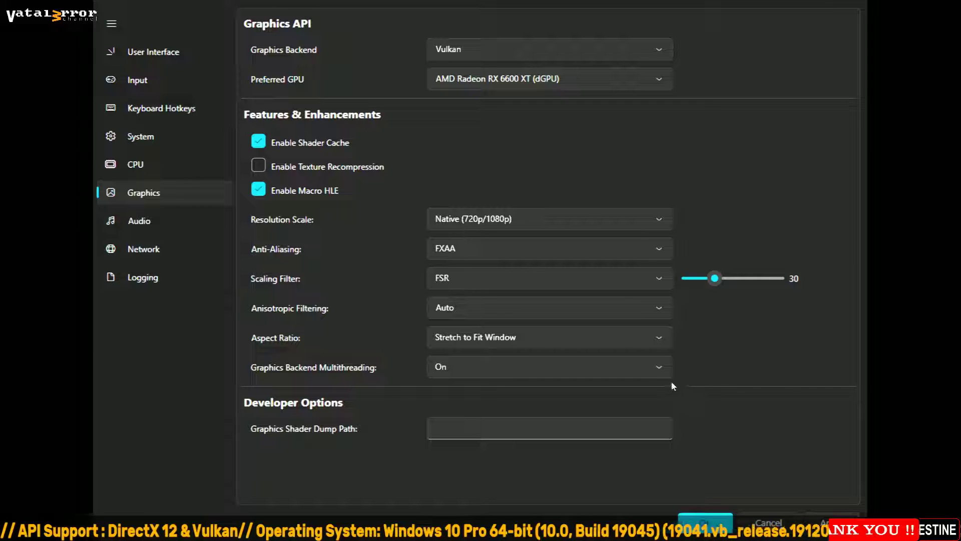
left_click(207, 231)
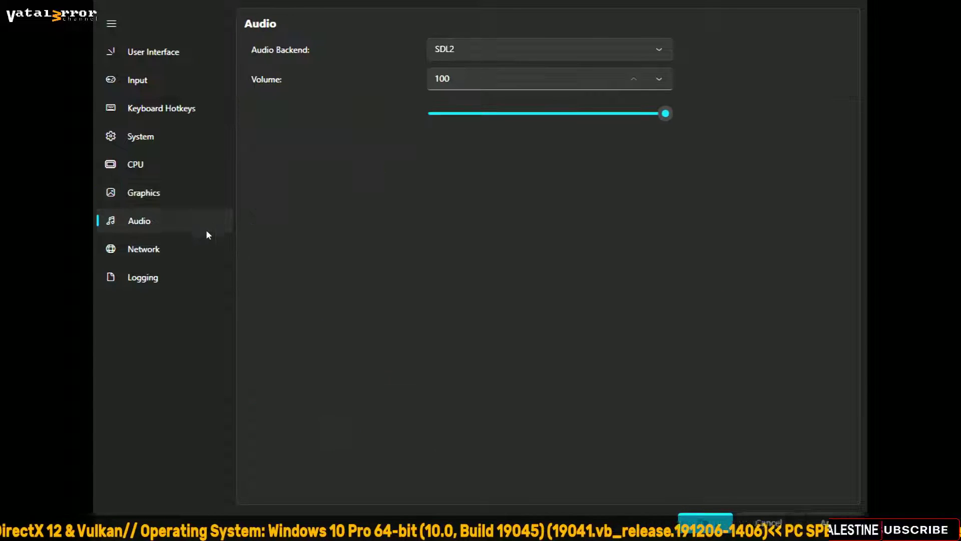
left_click(196, 254)
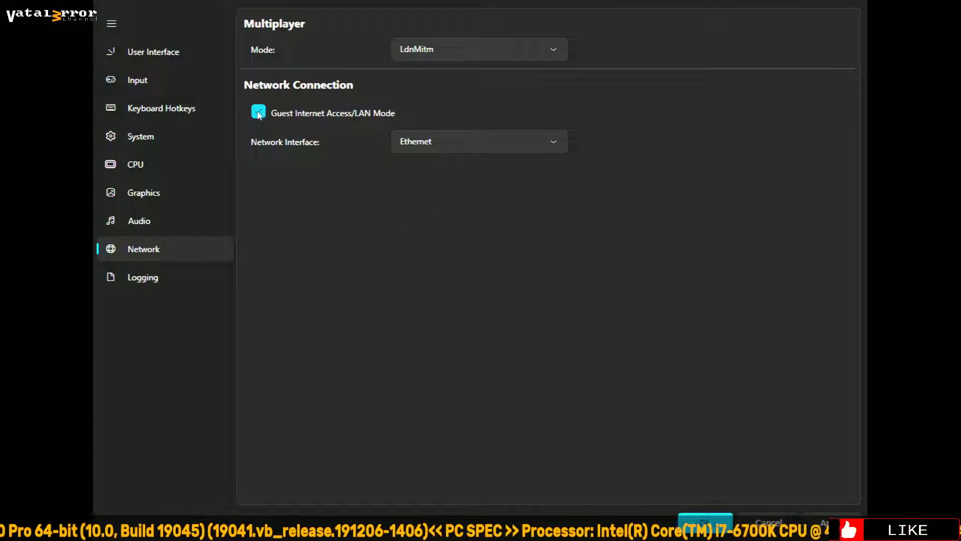
left_click(217, 272)
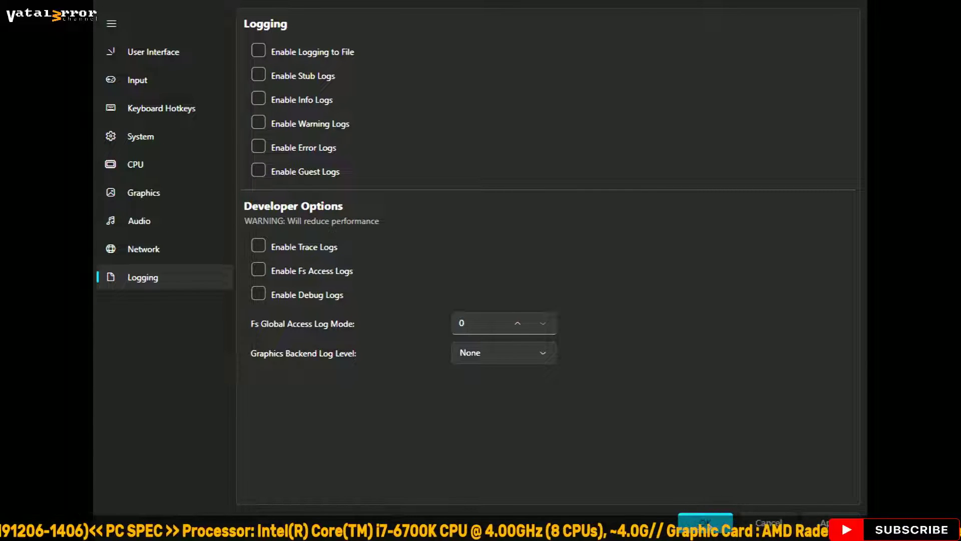
key("Escape")
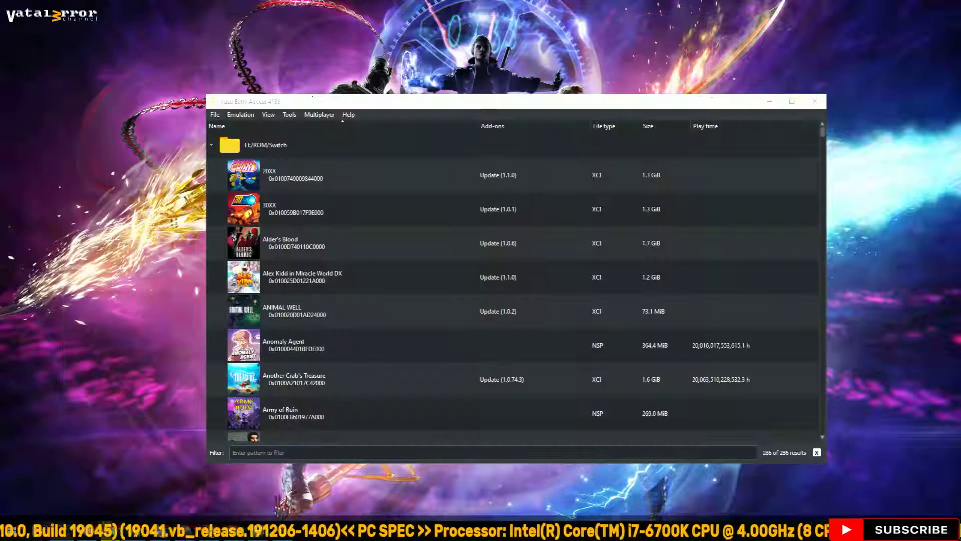
left_click(240, 115)
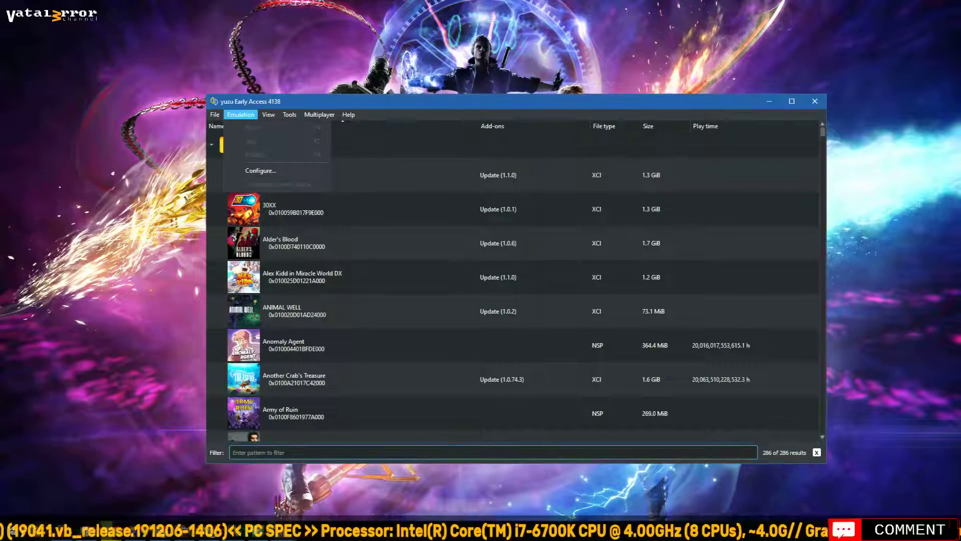
key("Escape")
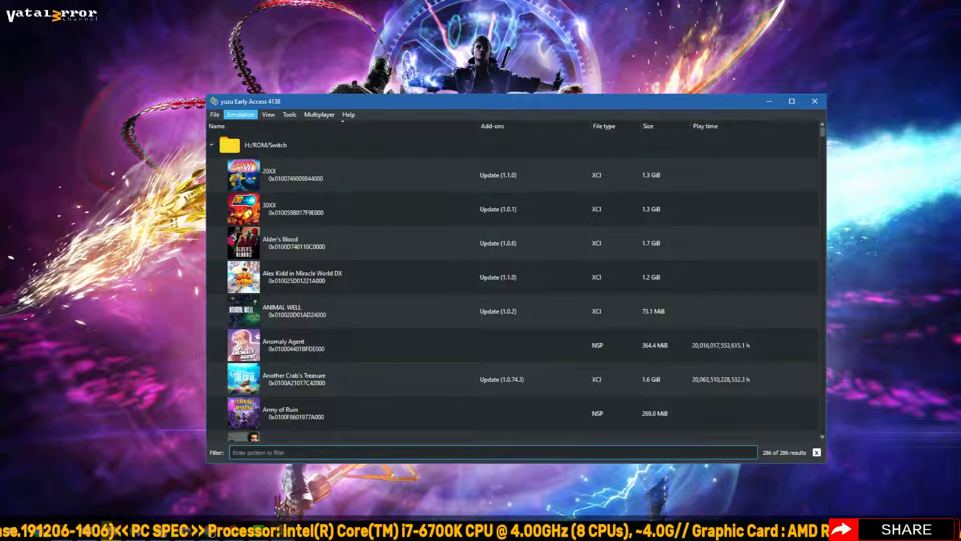
key("ctrl+comma")
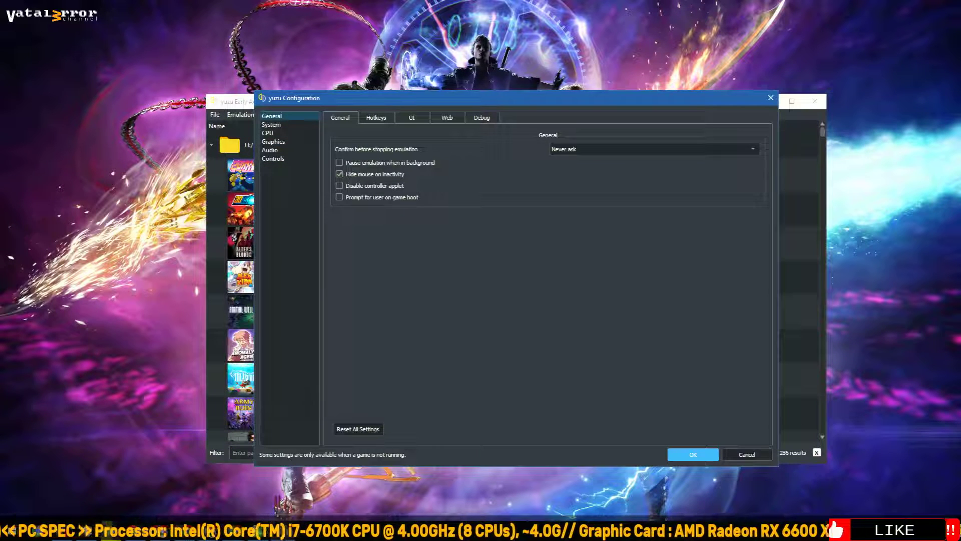
key("Return")
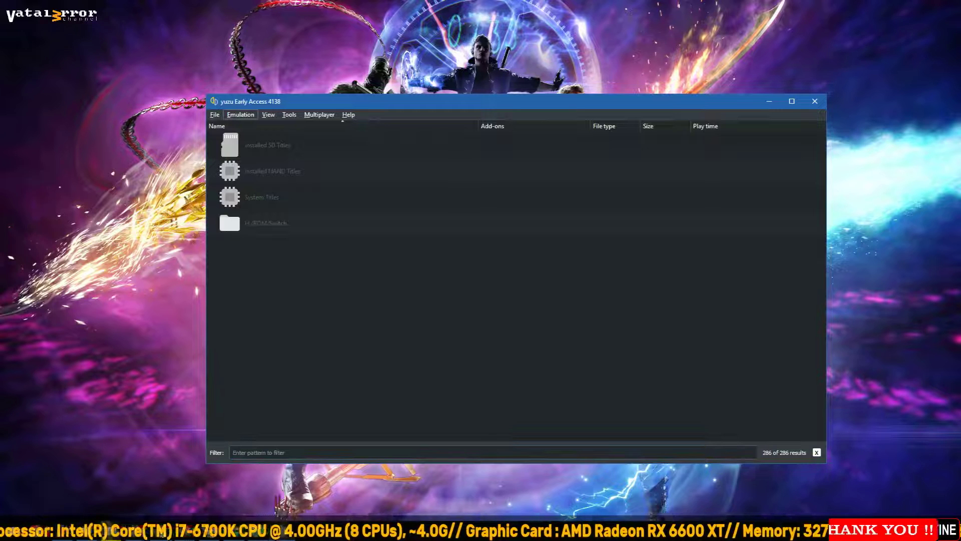
key("Down")
key("Escape")
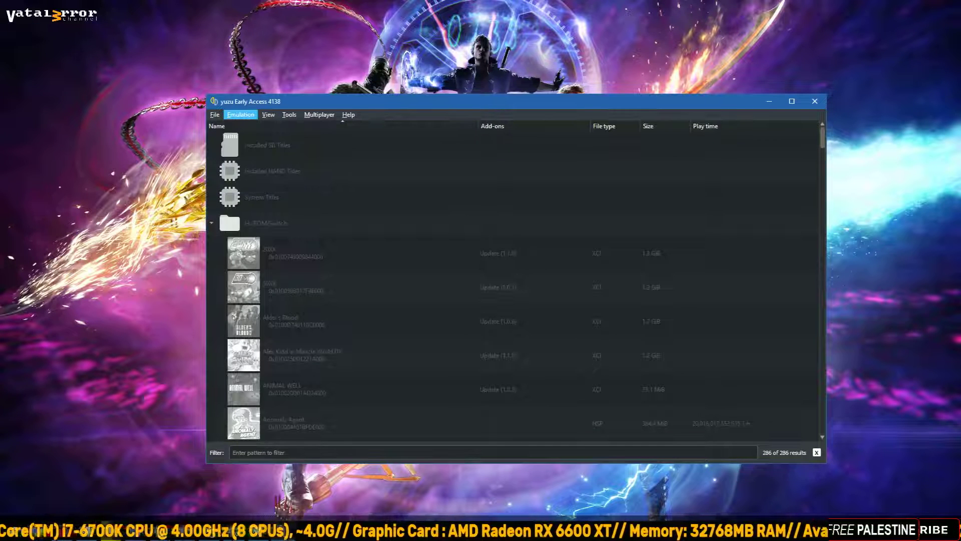
Open the yuzu configuration, examine its system, CPU, basic and advanced graphics, audio and Player 1 control settings, and close it.
key("ctrl+comma")
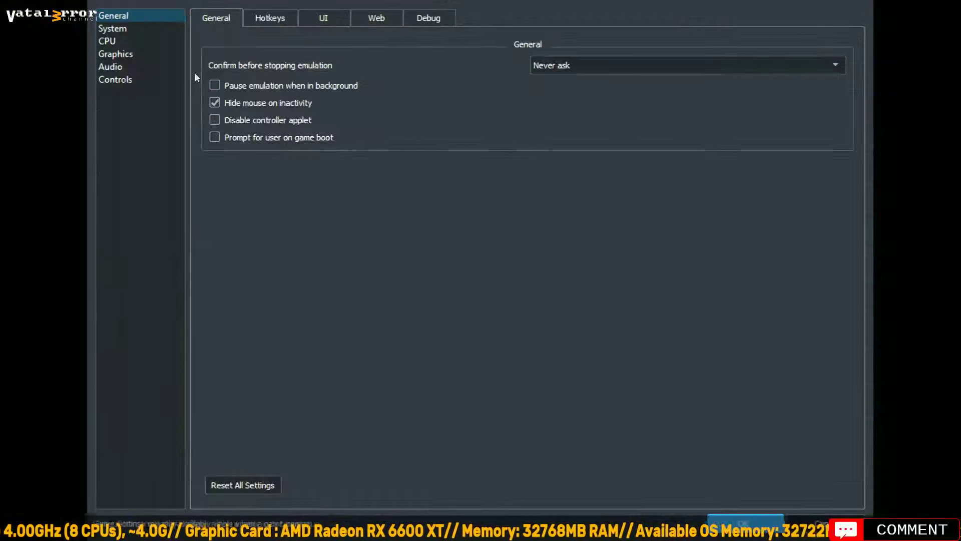
left_click(139, 29)
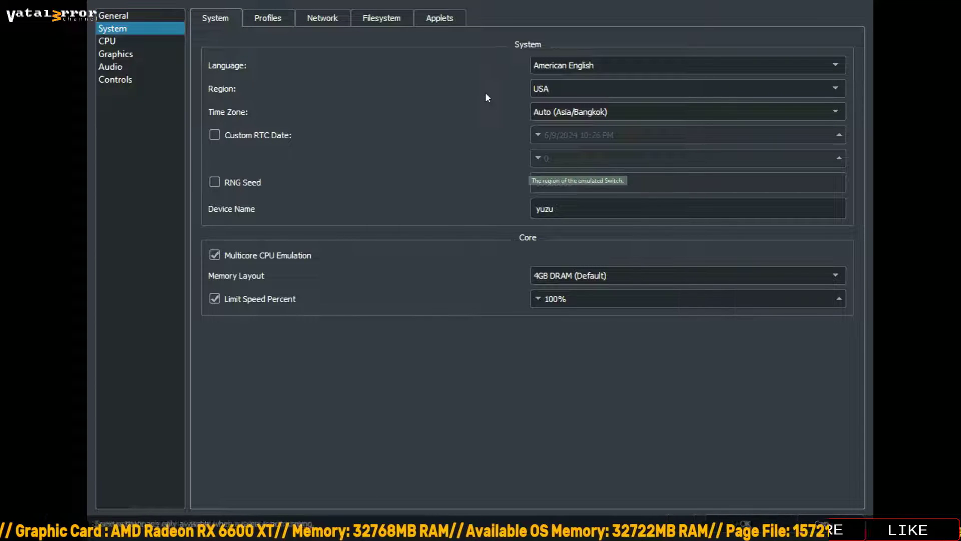
left_click(112, 43)
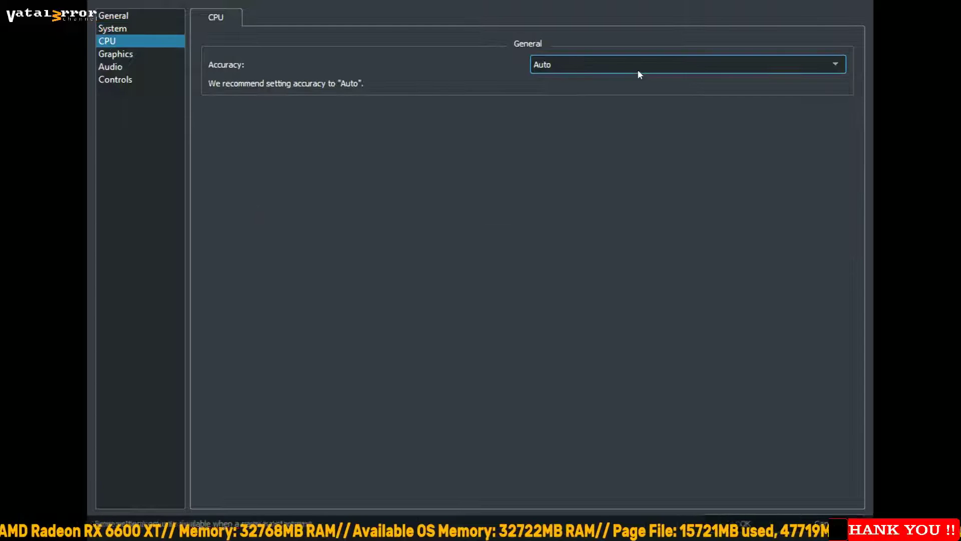
left_click(118, 54)
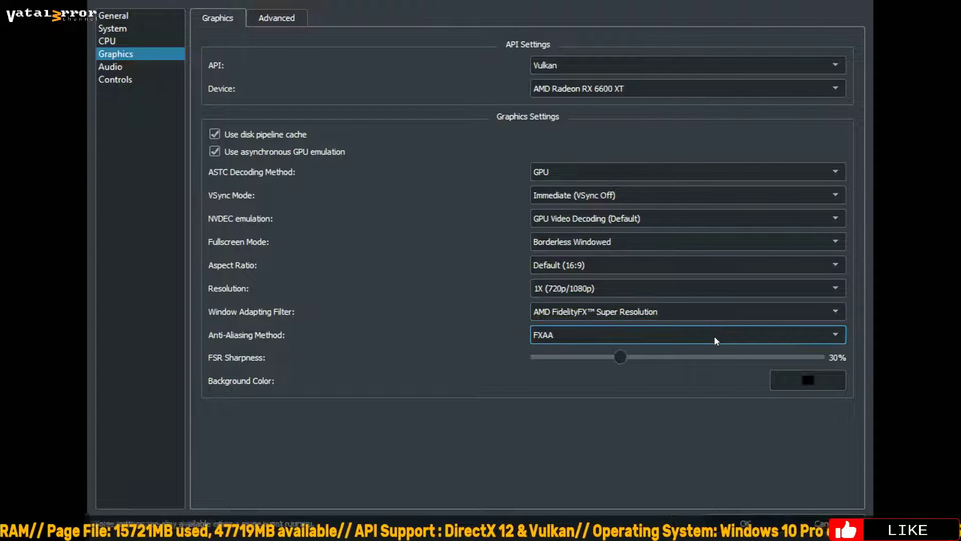
left_click(277, 19)
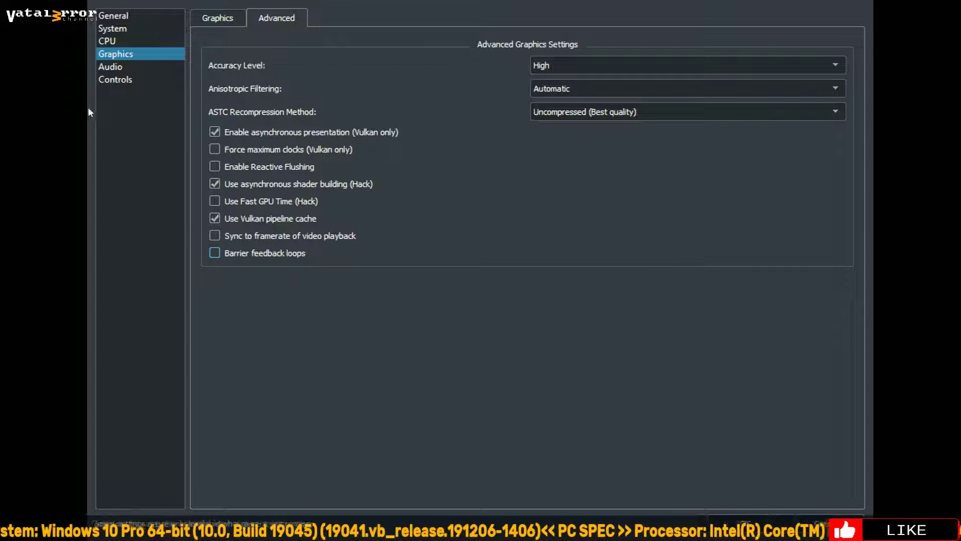
left_click(134, 68)
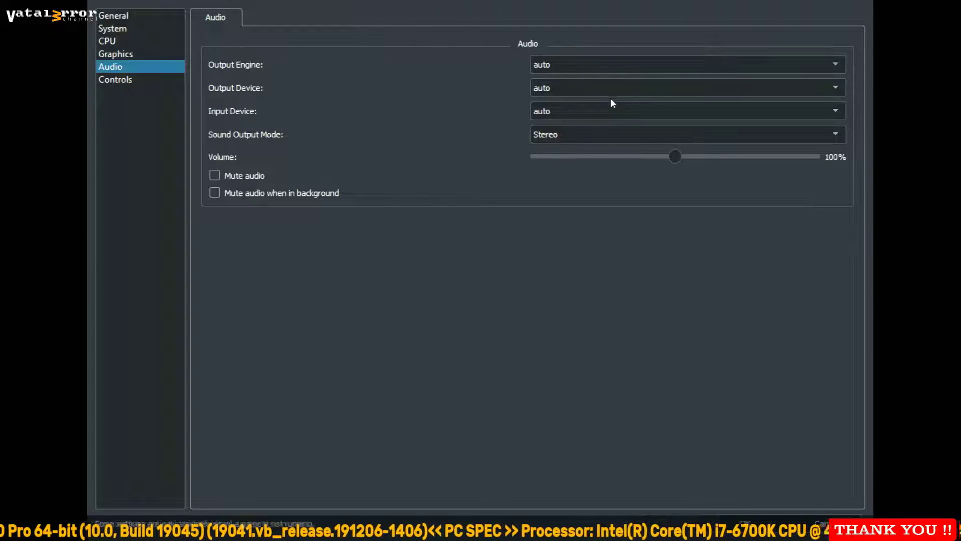
left_click(109, 82)
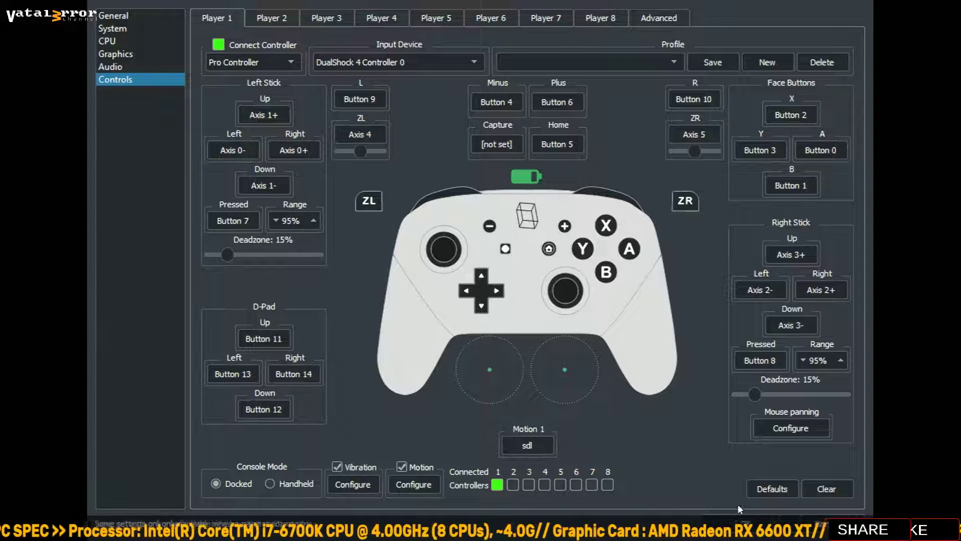
left_click(746, 524)
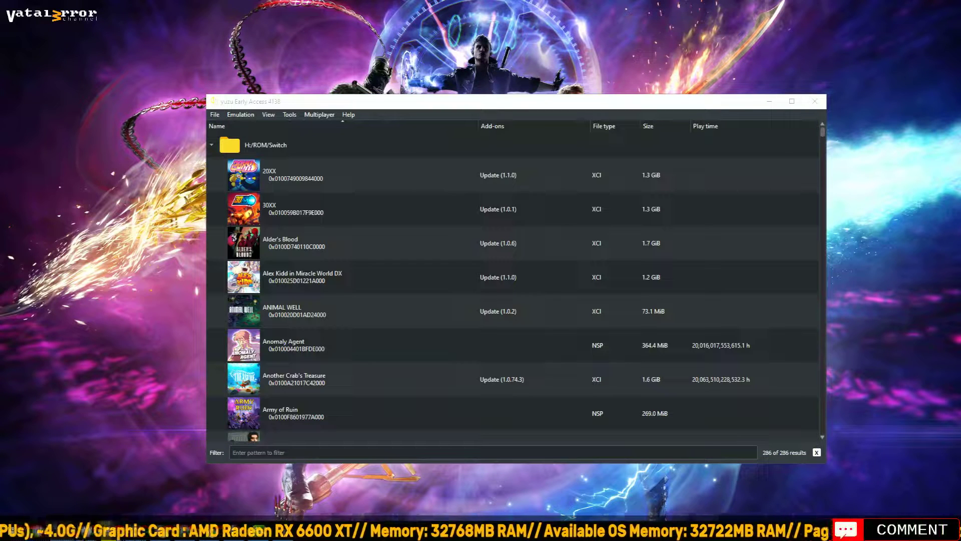
Open the emulation configuration from the game list and review its CPU, basic and advanced graphics, audio and control settings.
left_click(241, 114)
left_click(261, 167)
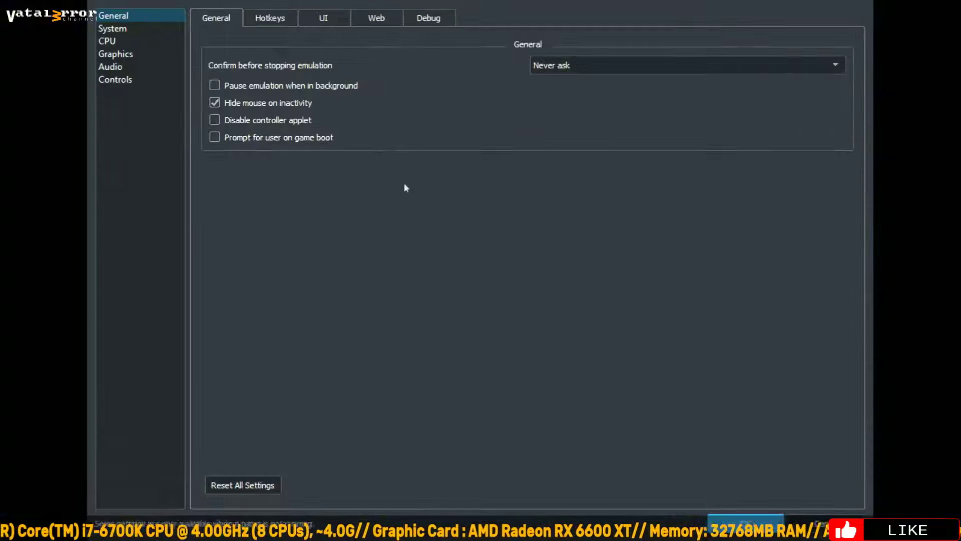
left_click(278, 125)
left_click(126, 40)
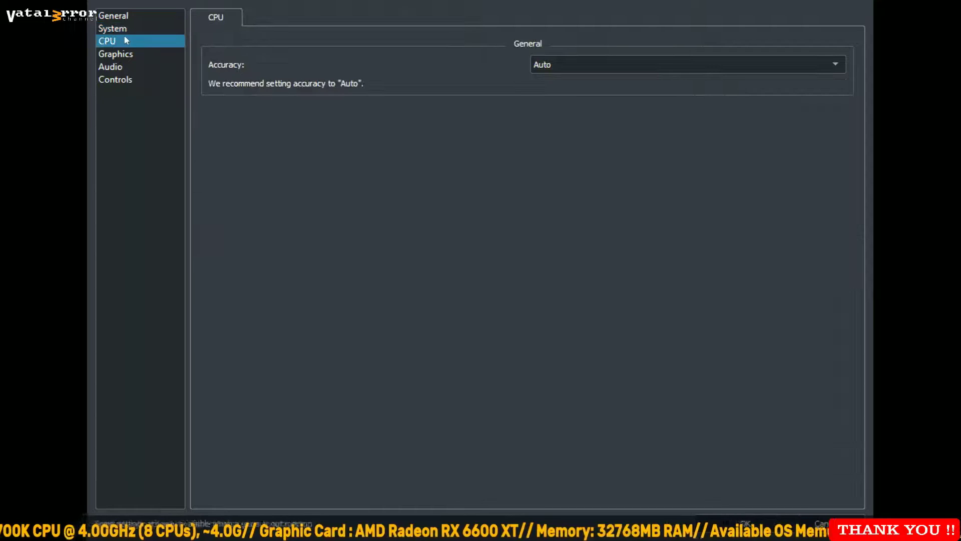
left_click(116, 55)
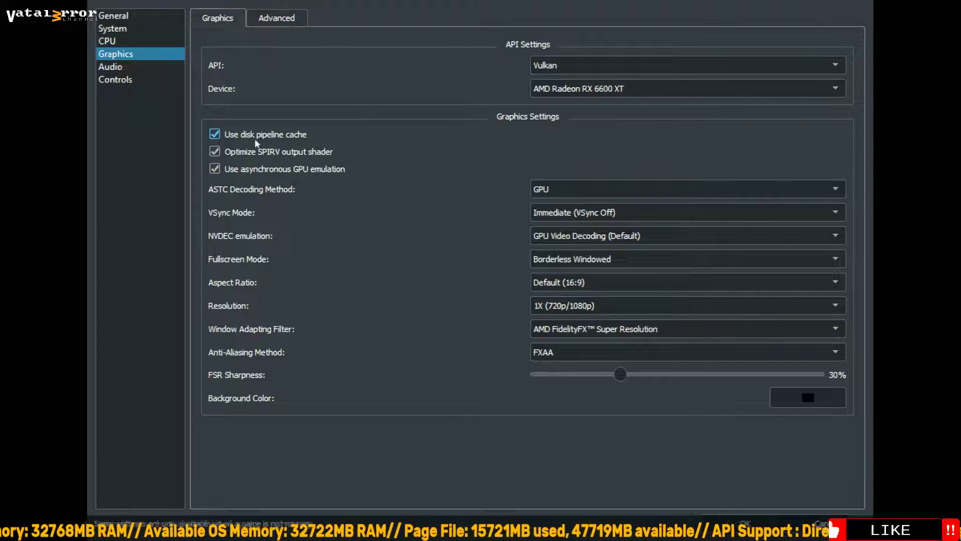
left_click(276, 18)
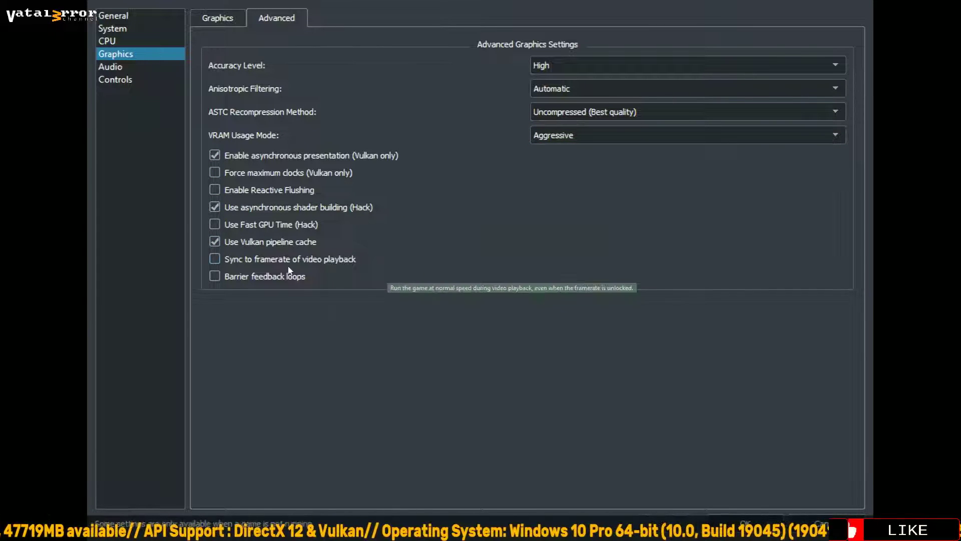
left_click(151, 72)
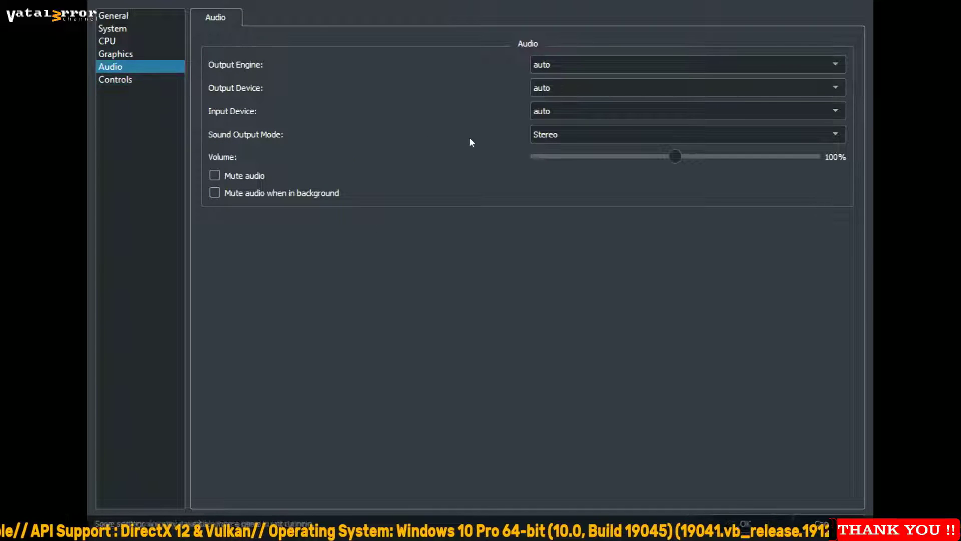
left_click(138, 82)
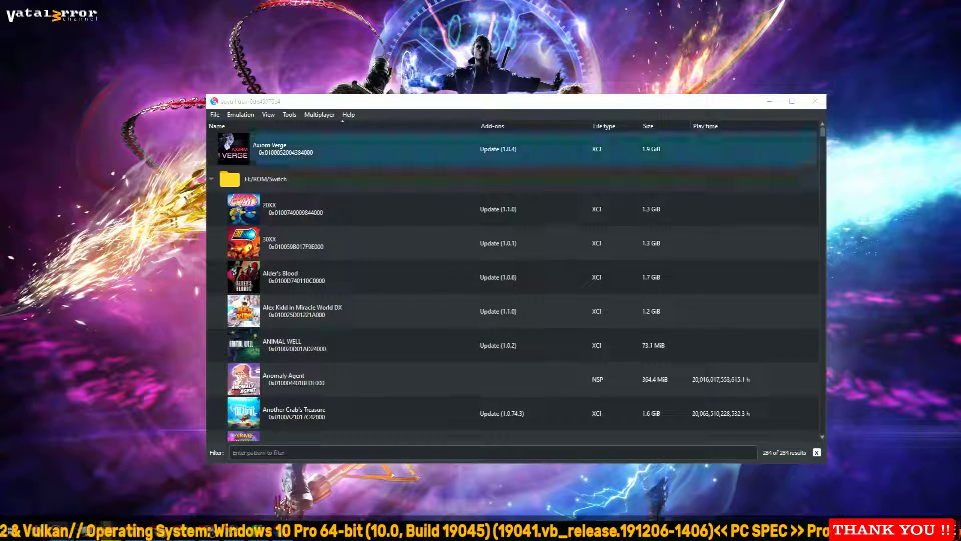
Open the suyu configuration, examine its system, CPU, graphics, advanced graphics, audio and control settings, and close it.
key("alt+e")
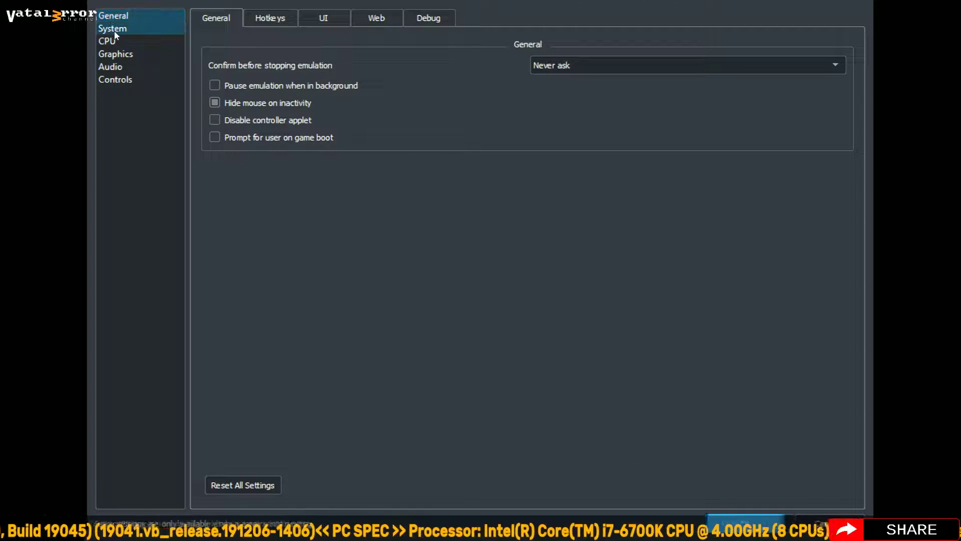
left_click(115, 31)
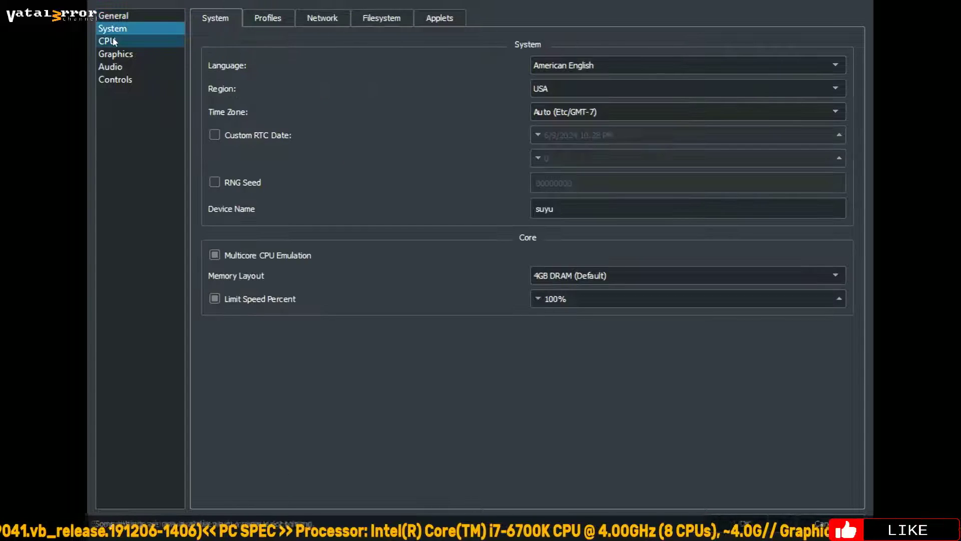
left_click(114, 41)
left_click(164, 56)
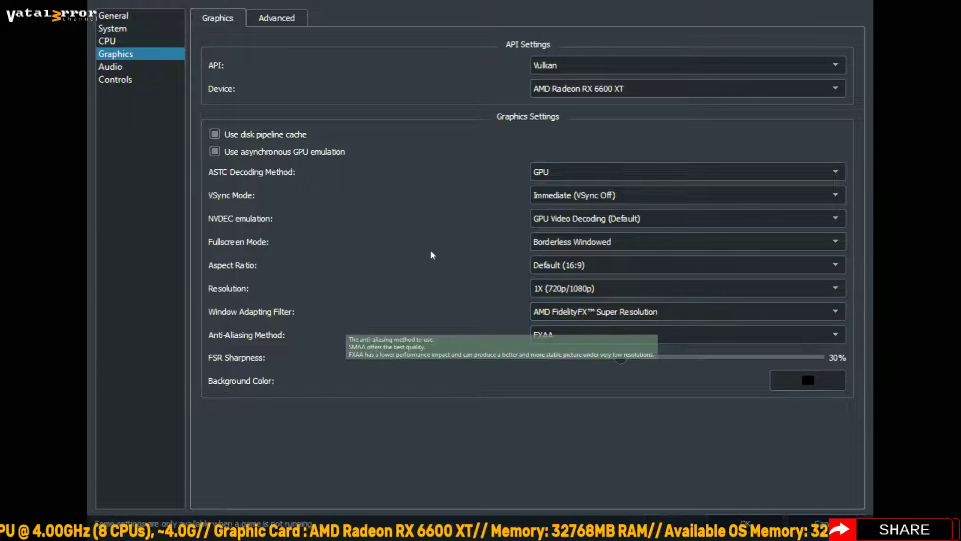
left_click(294, 18)
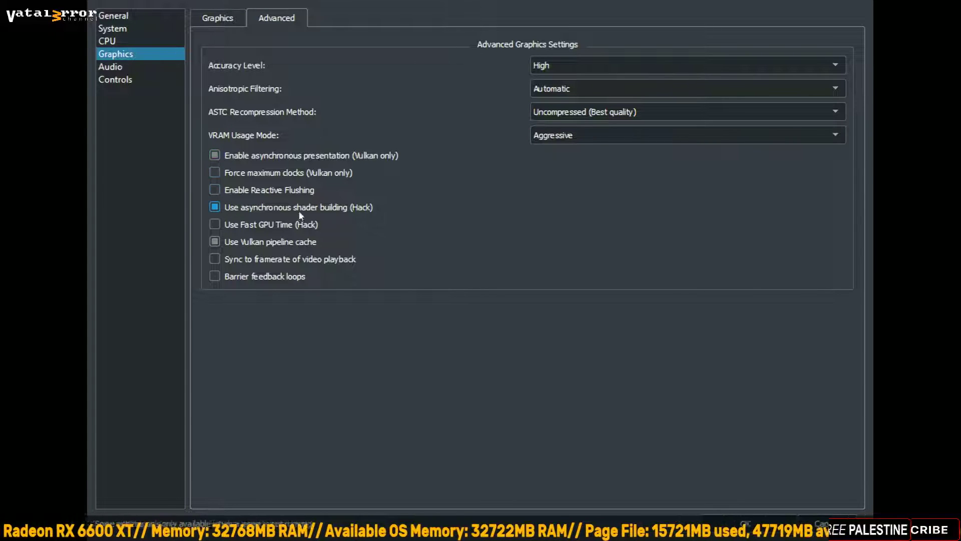
left_click(219, 20)
left_click(148, 68)
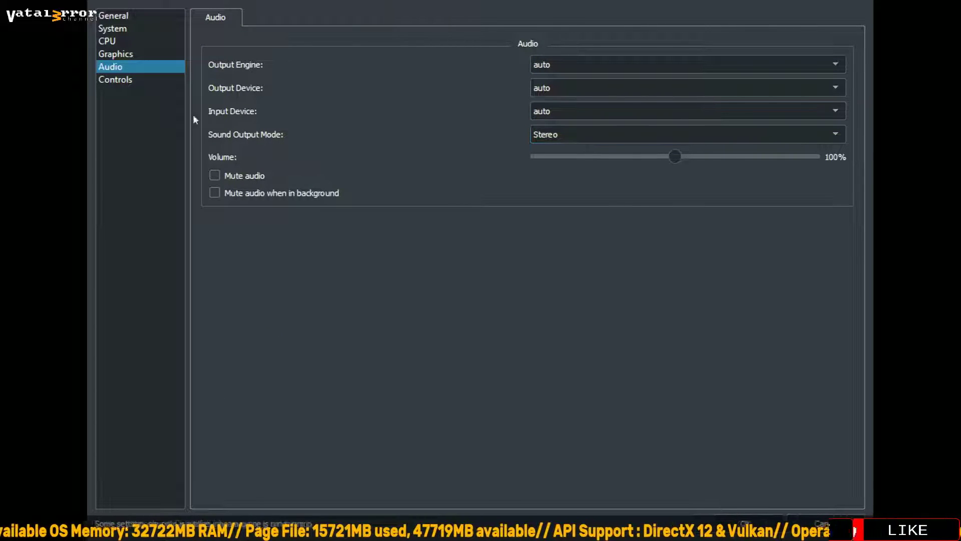
left_click(140, 79)
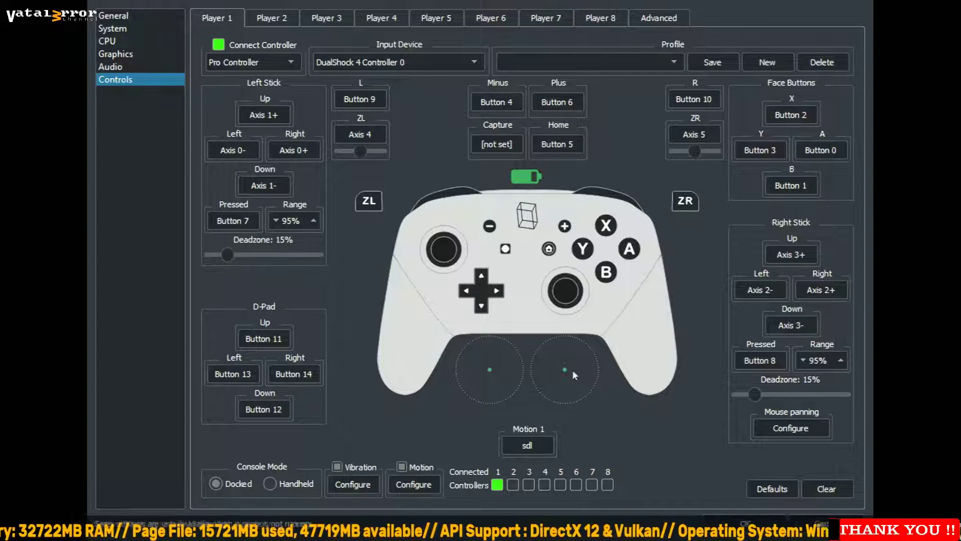
left_click(744, 523)
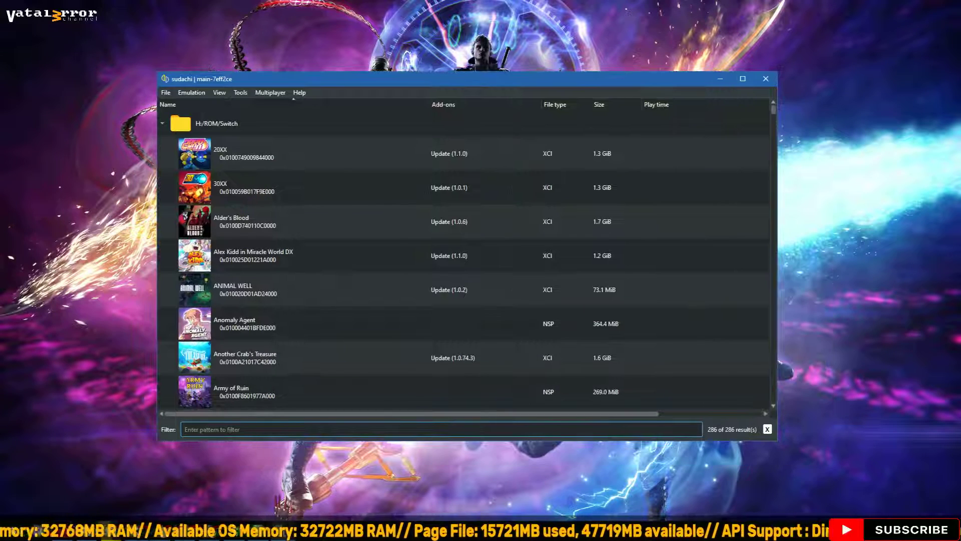
Open the sudachi configuration, examine its general, hotkey, system, CPU, basic and advanced graphics, audio and Player 1 control settings, and close it.
key("alt+e")
key("Return")
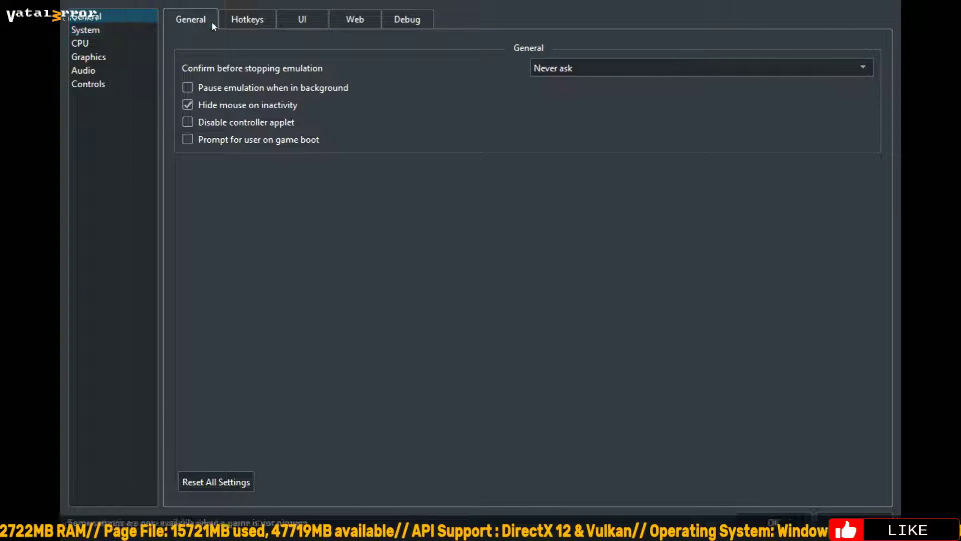
left_click(309, 94)
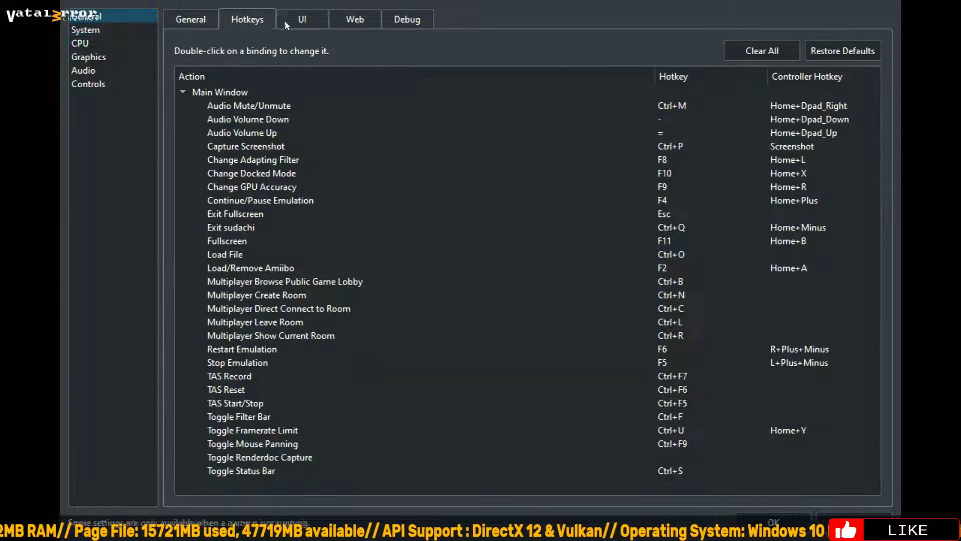
left_click(190, 20)
left_click(125, 30)
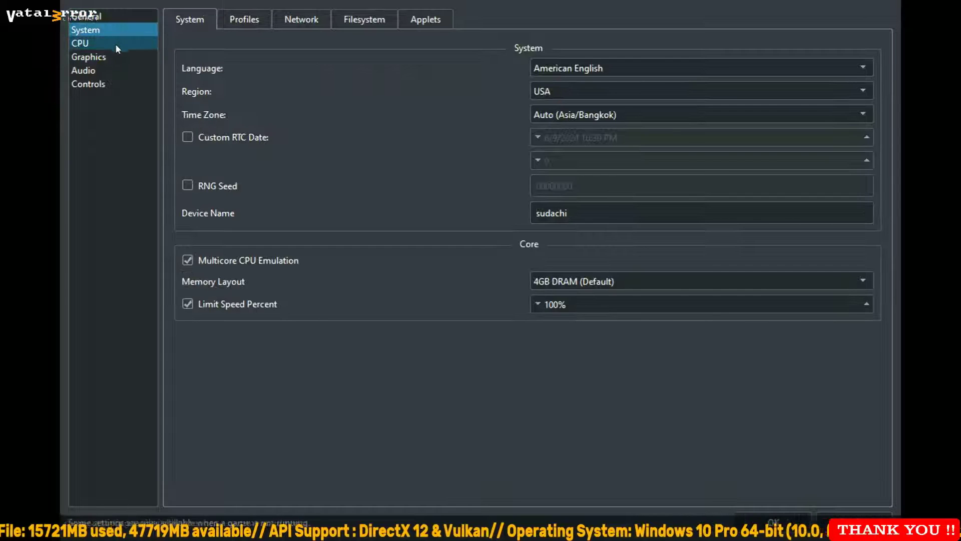
left_click(116, 42)
left_click(126, 59)
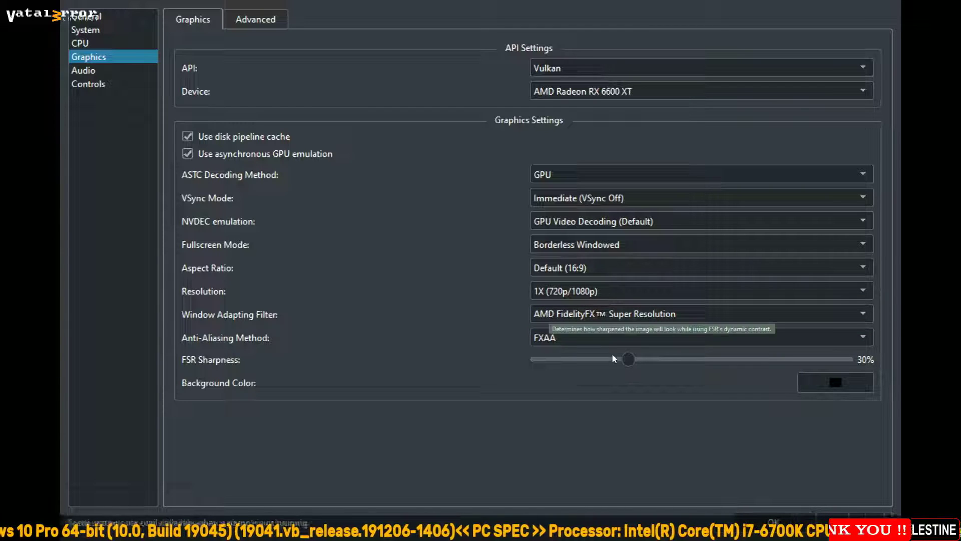
left_click(263, 19)
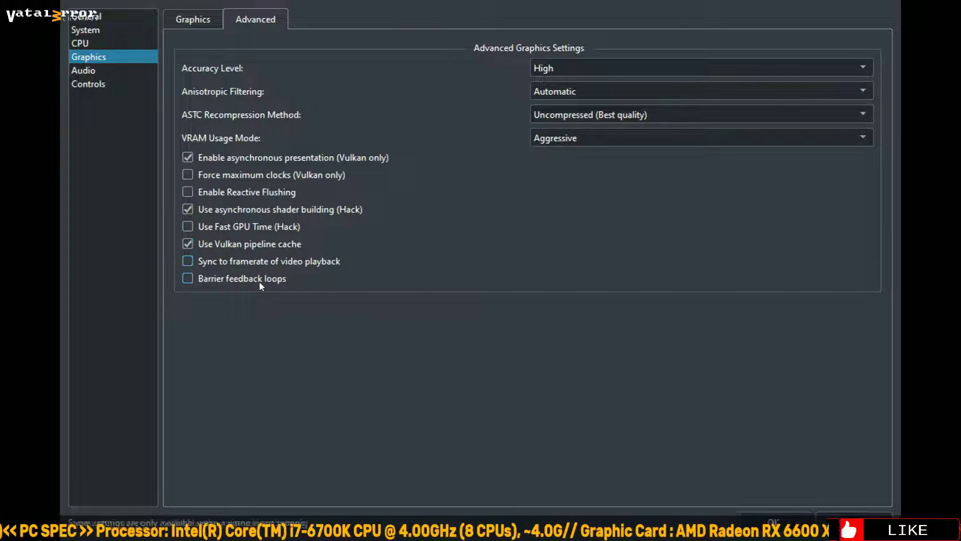
left_click(126, 72)
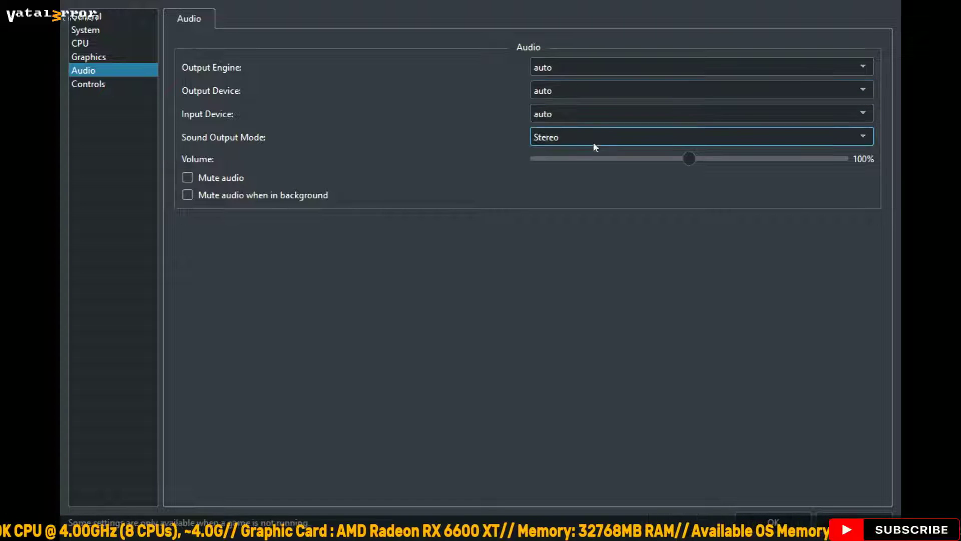
left_click(107, 85)
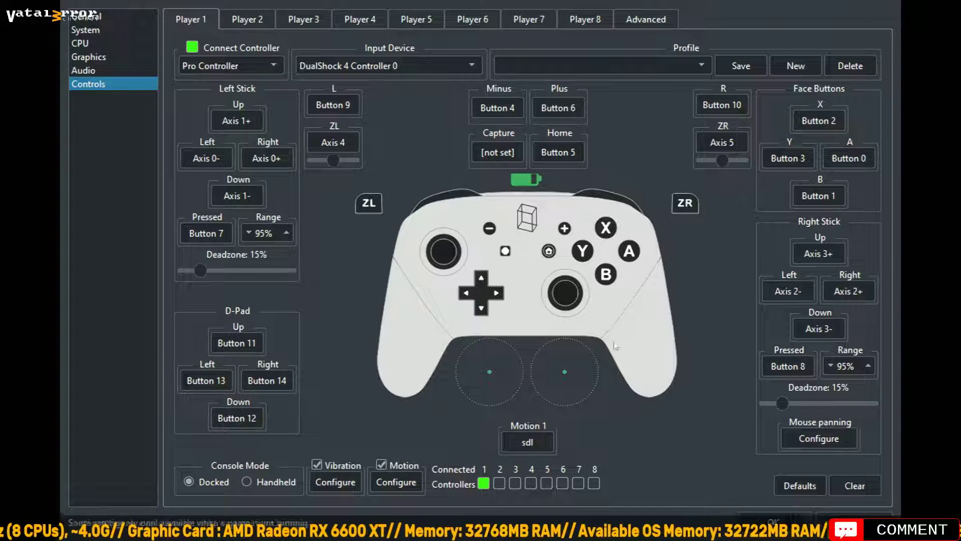
left_click(751, 521)
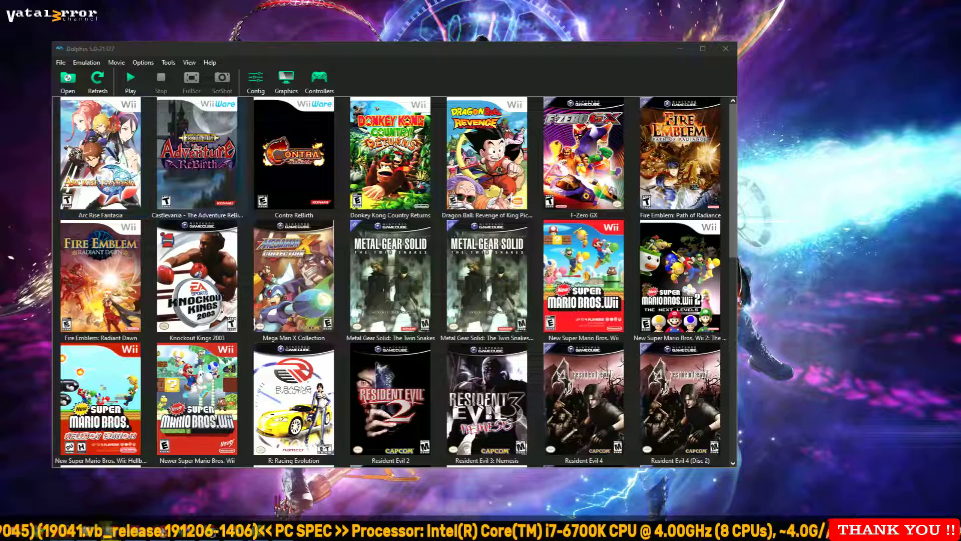
Open Dolphin's graphics settings and examine the general, enhancement, hack and advanced options.
left_click(286, 80)
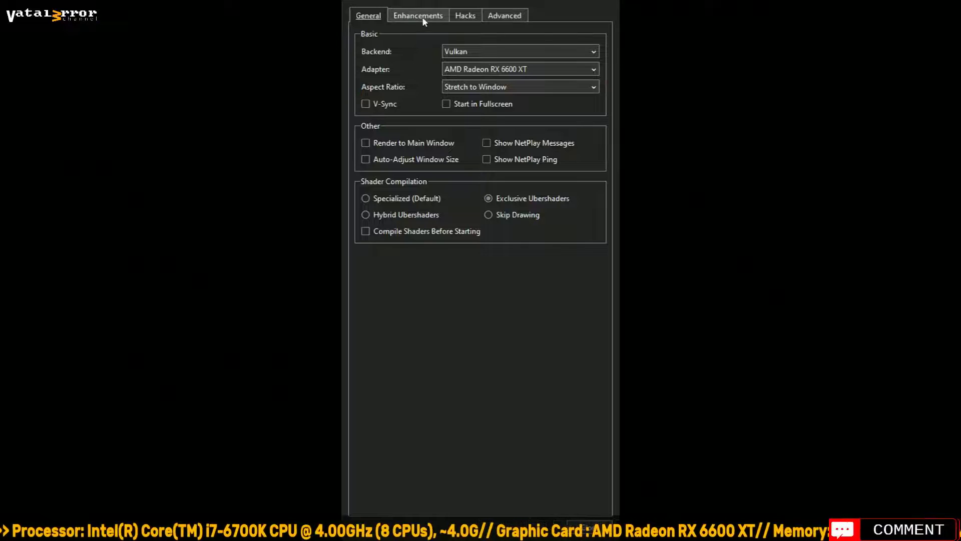
left_click(420, 17)
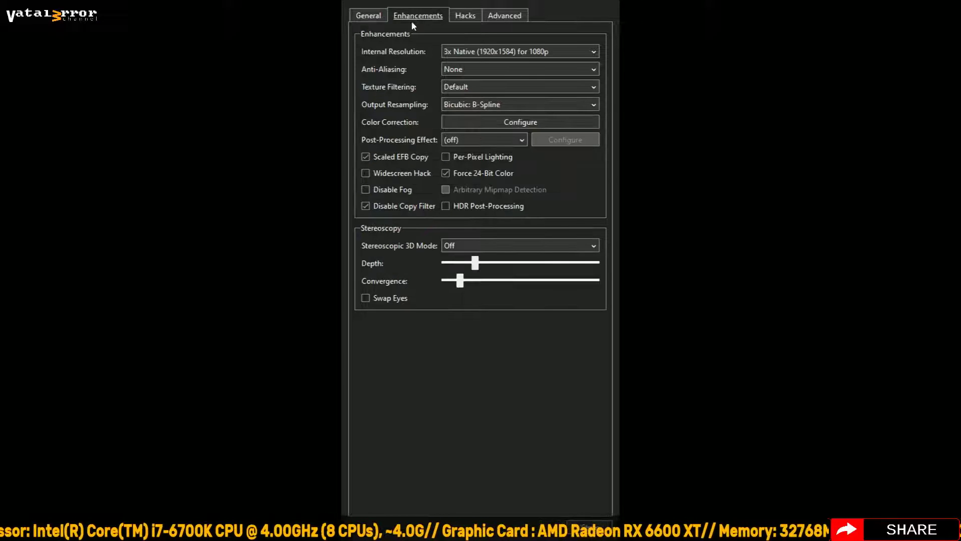
left_click(473, 21)
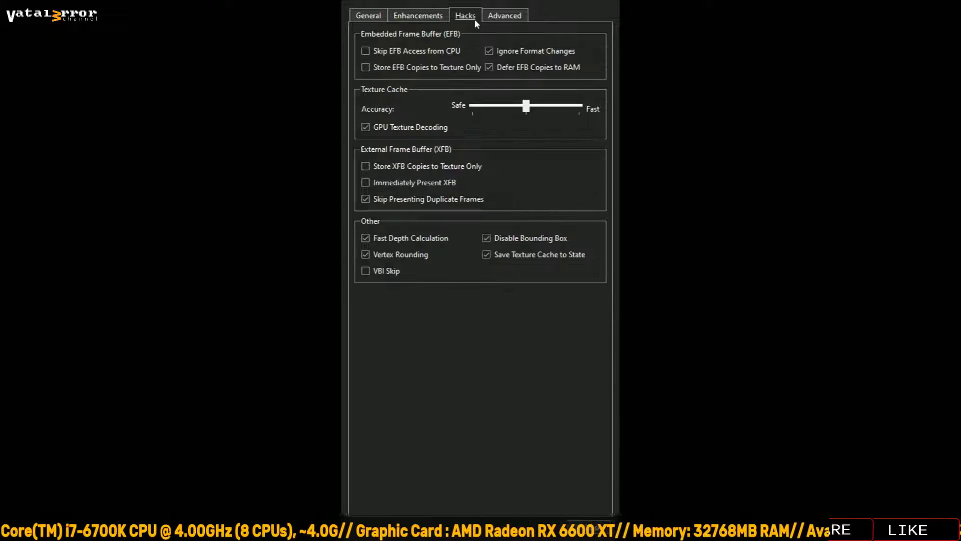
left_click(503, 18)
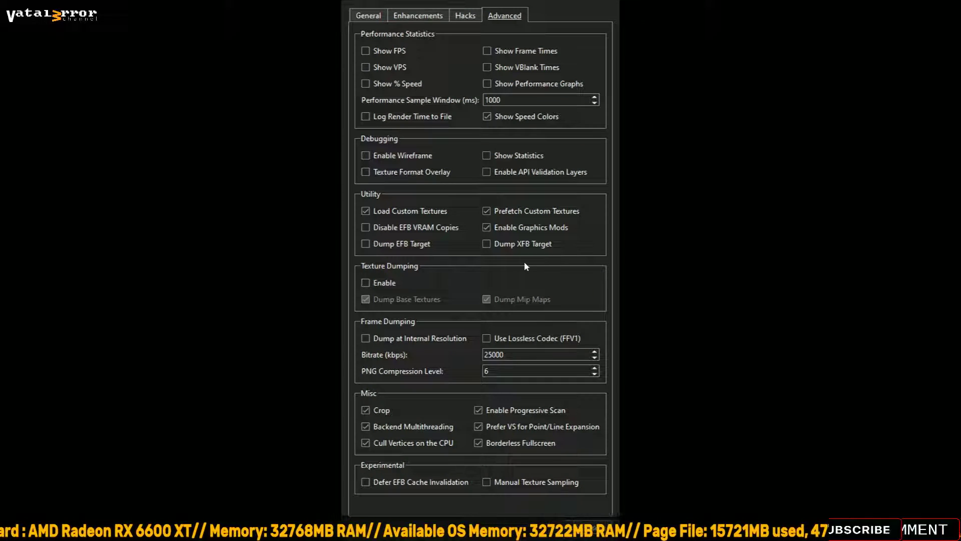
left_click(417, 16)
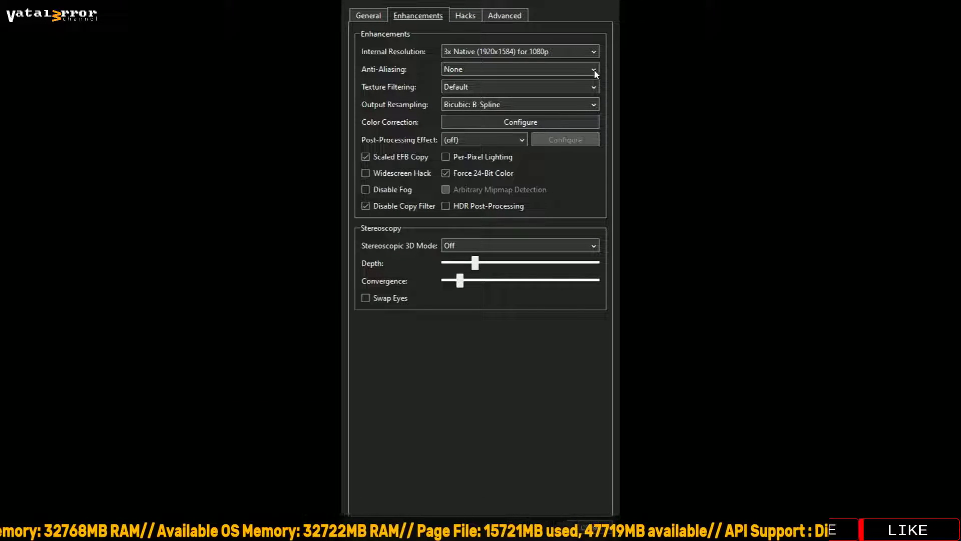
left_click(369, 16)
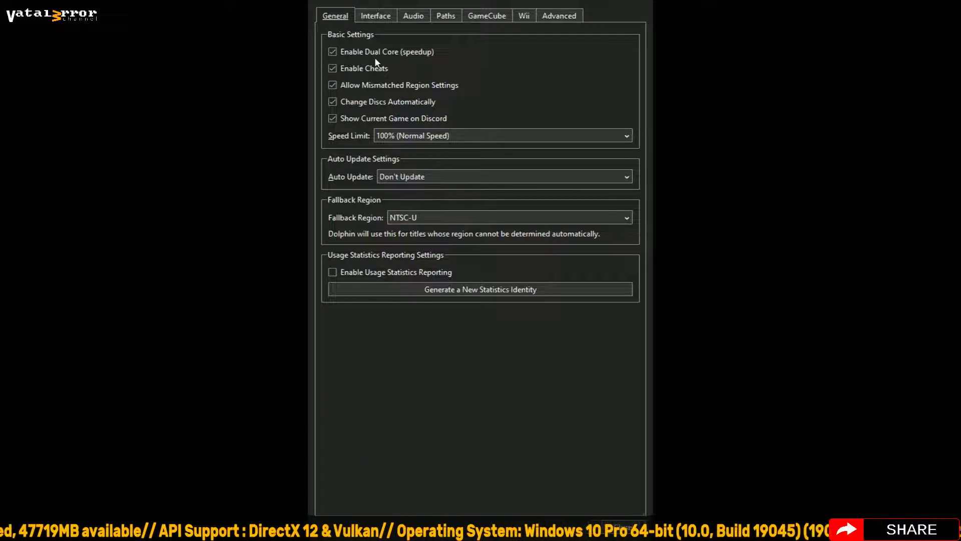
Examine Dolphin's interface, audio, paths, GameCube, Wii and advanced configuration settings.
left_click(375, 16)
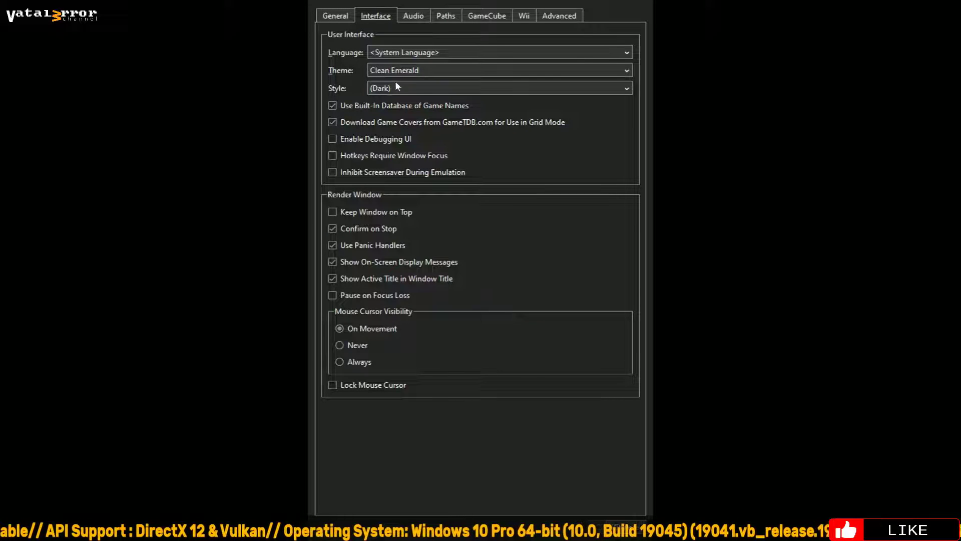
left_click(417, 17)
left_click(449, 16)
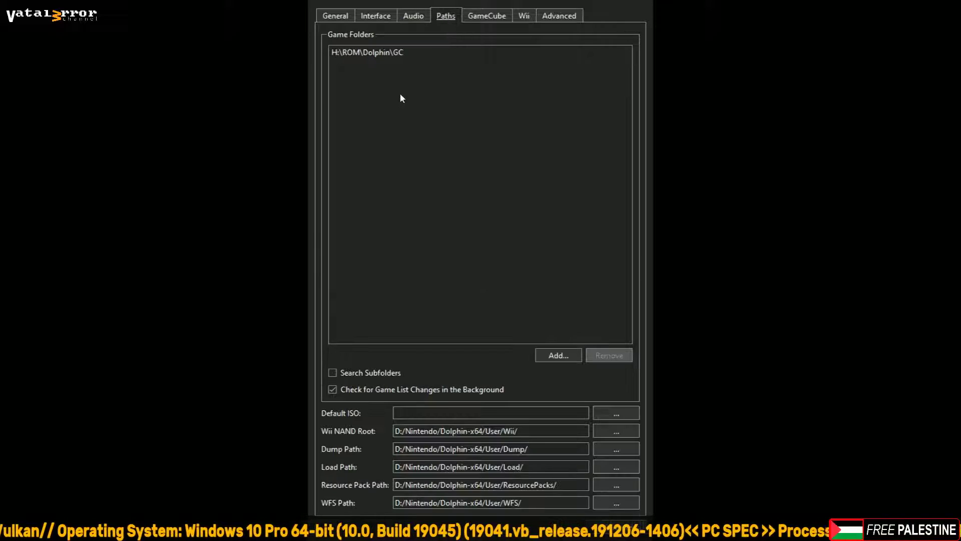
left_click(477, 16)
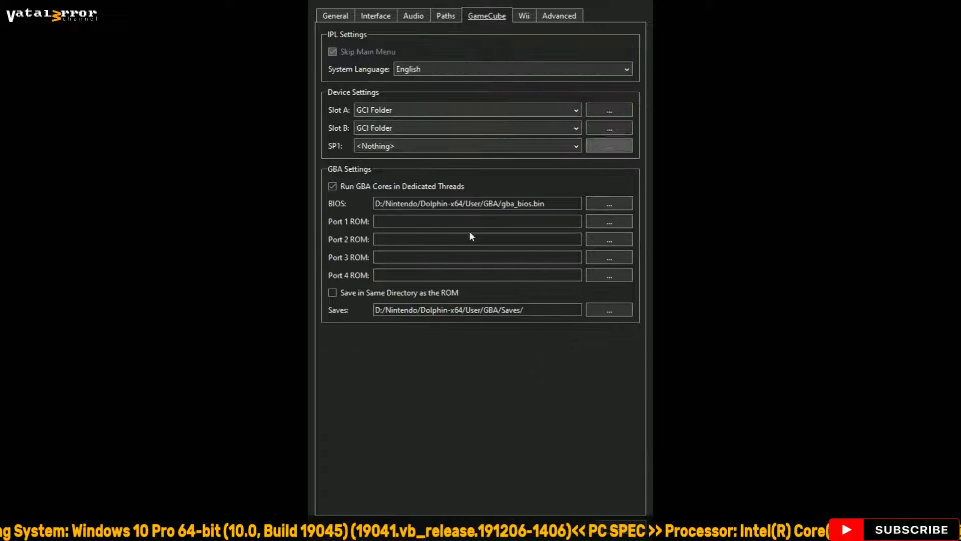
left_click(521, 17)
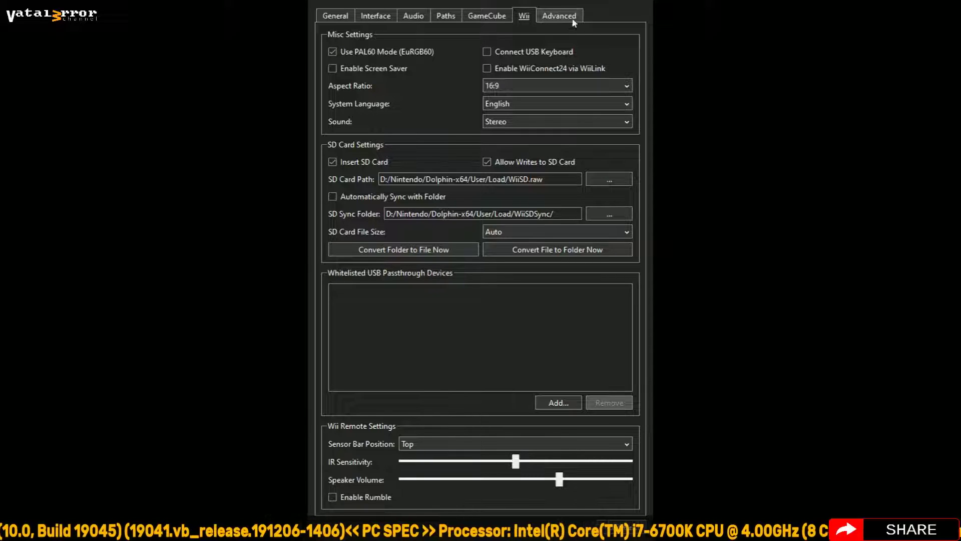
left_click(558, 15)
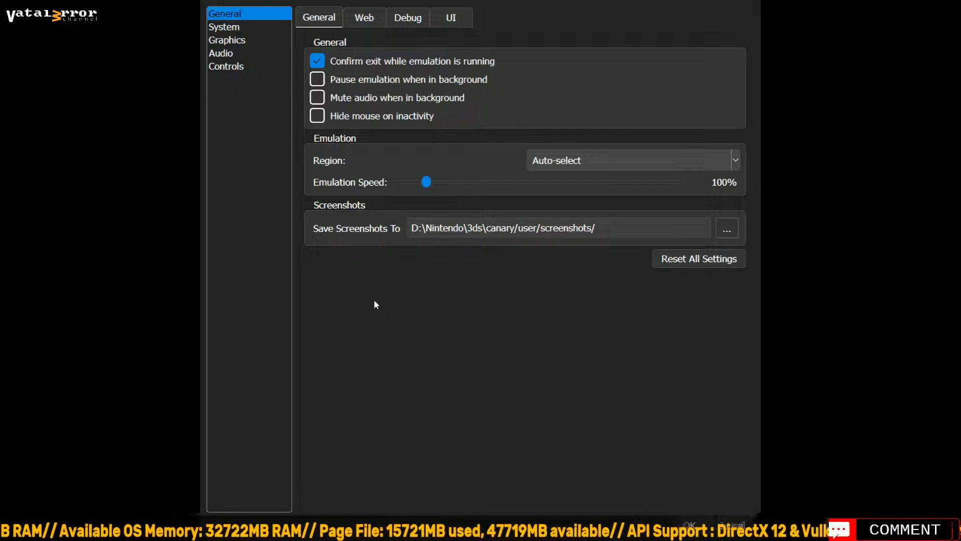
Examine Citra's system, graphics enhancement, advanced graphics, audio and input control settings, and close the configuration.
left_click(250, 27)
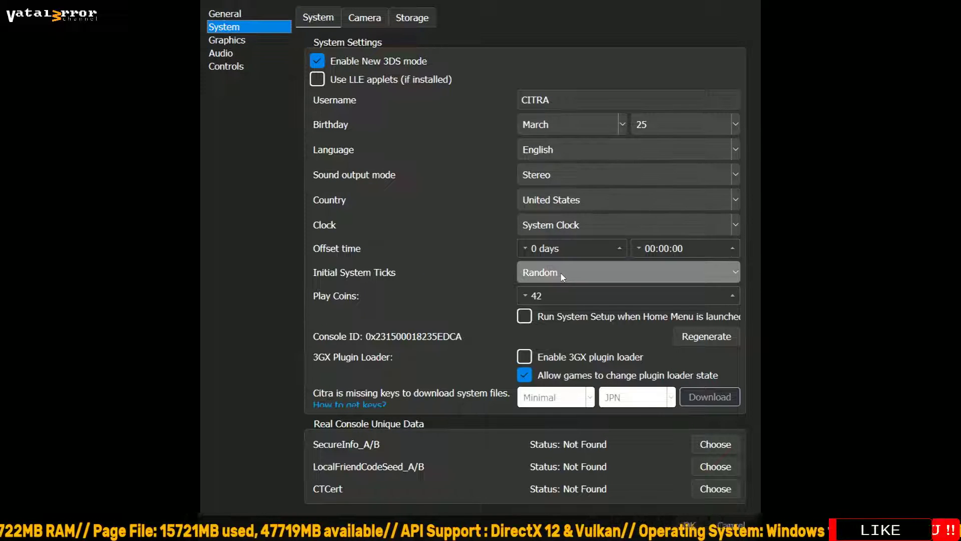
left_click(231, 41)
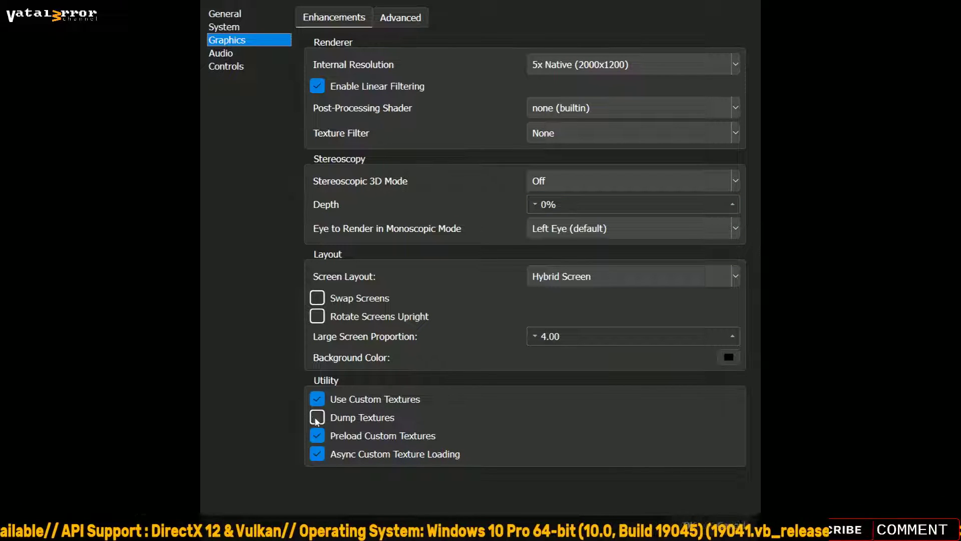
left_click(400, 18)
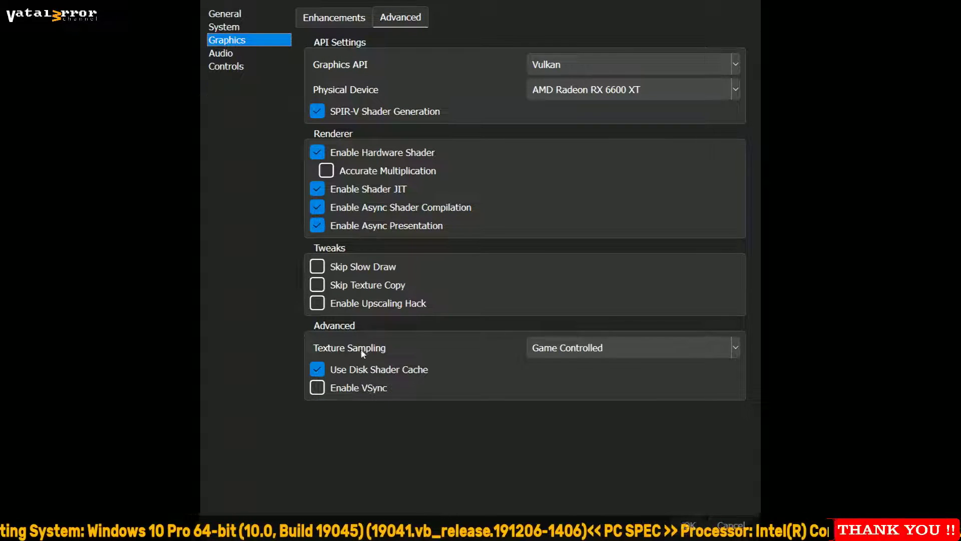
left_click(237, 58)
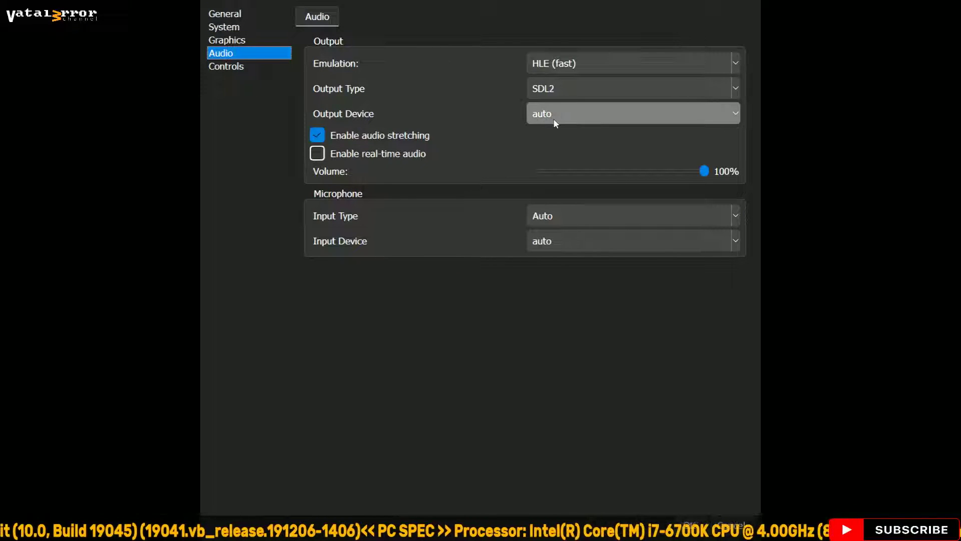
left_click(236, 67)
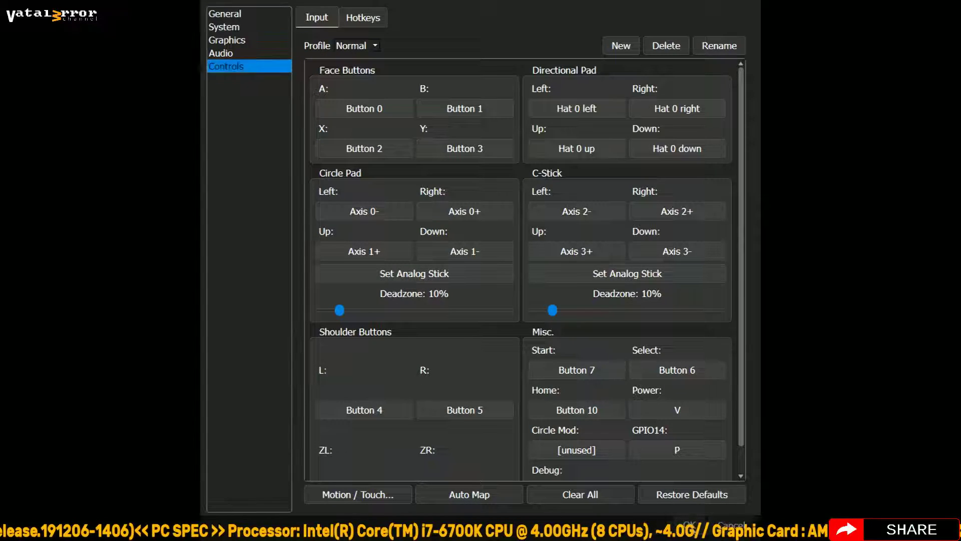
key("Return")
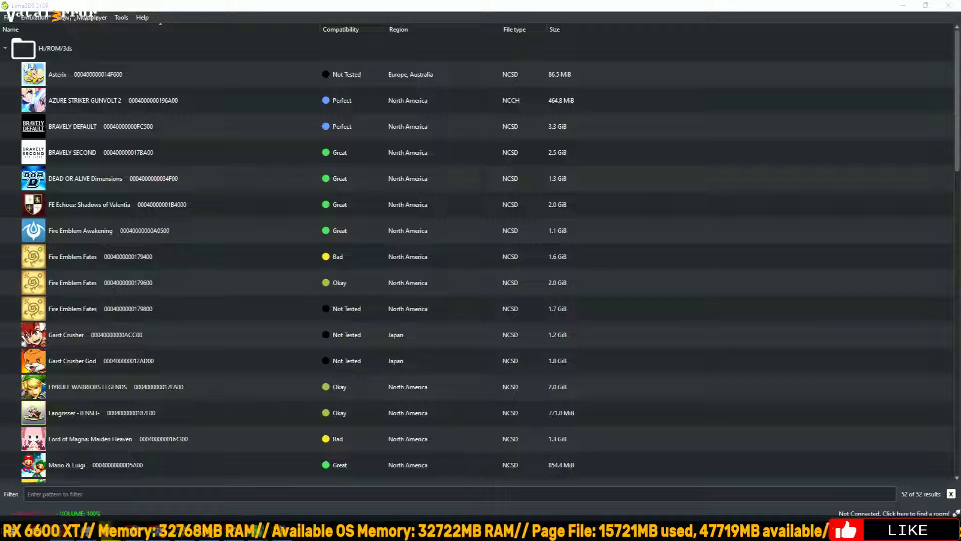
Open the Lime3DS configuration, examine its graphics enhancement, advanced graphics, audio and control settings, recheck the graphics, and close it.
key("alt+e")
key("Return")
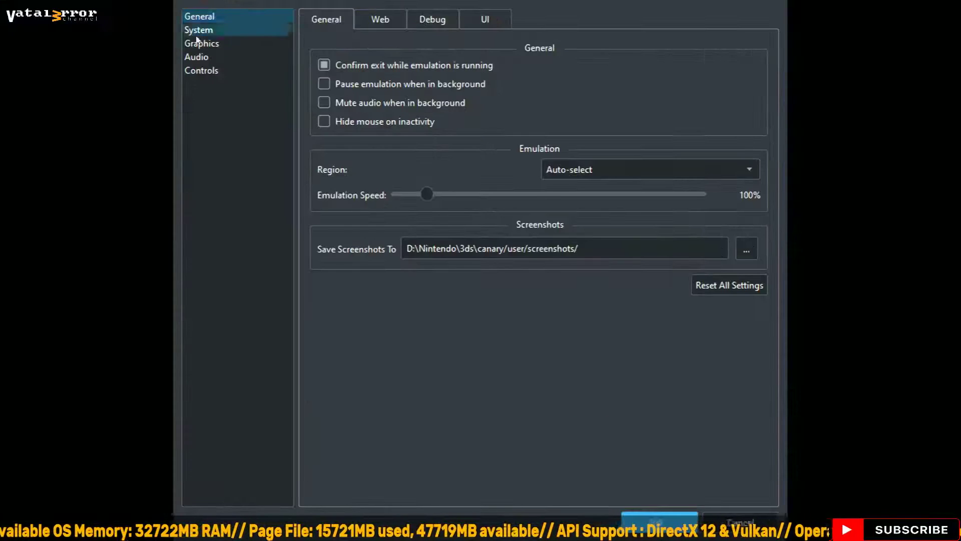
left_click(288, 111)
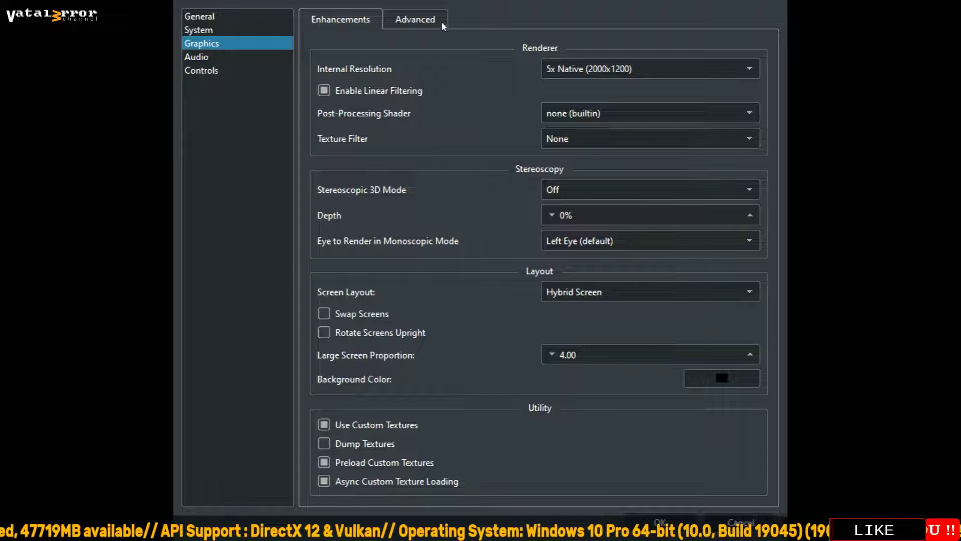
left_click(415, 19)
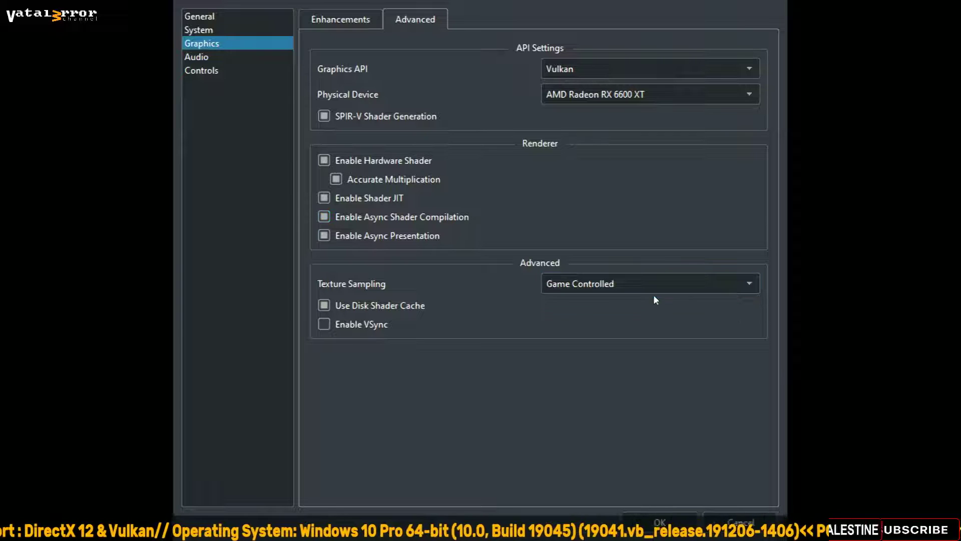
left_click(236, 57)
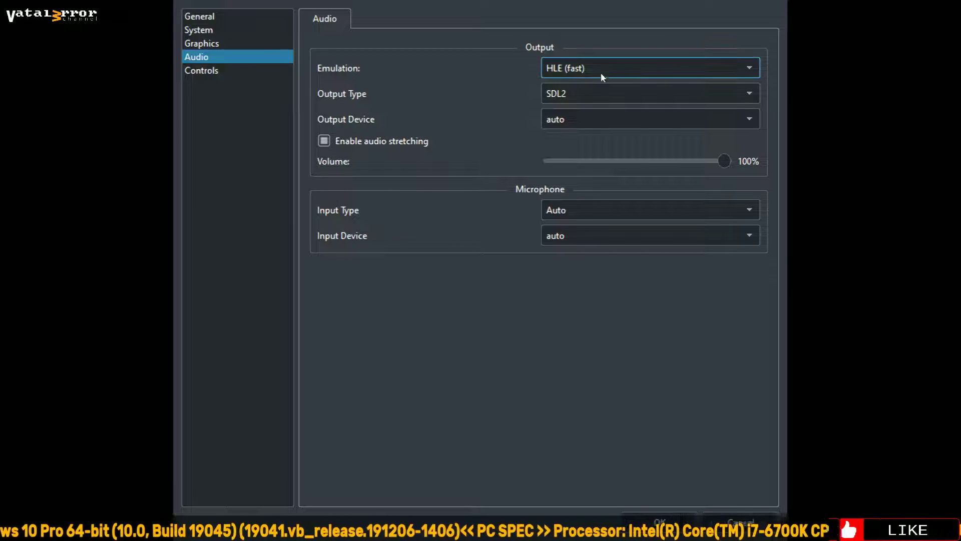
left_click(232, 73)
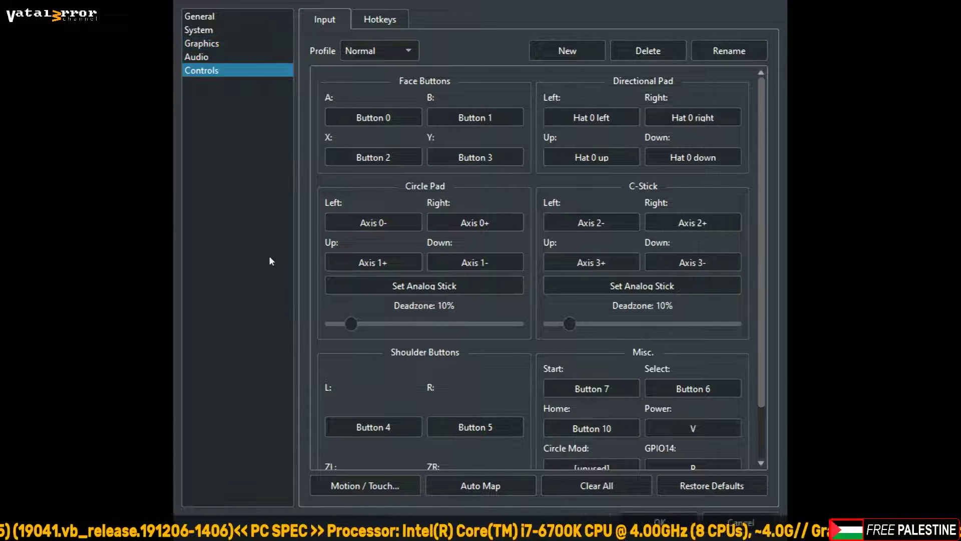
left_click(233, 48)
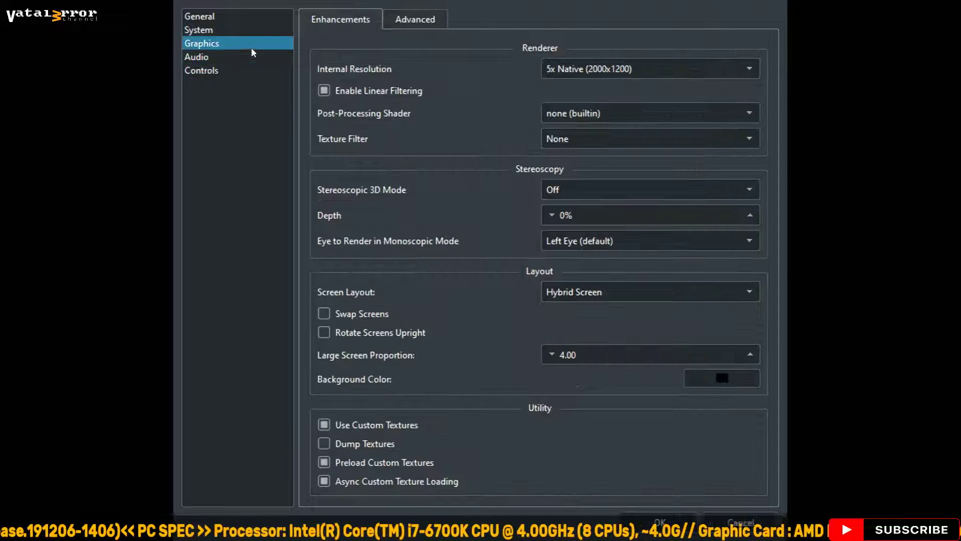
left_click(415, 20)
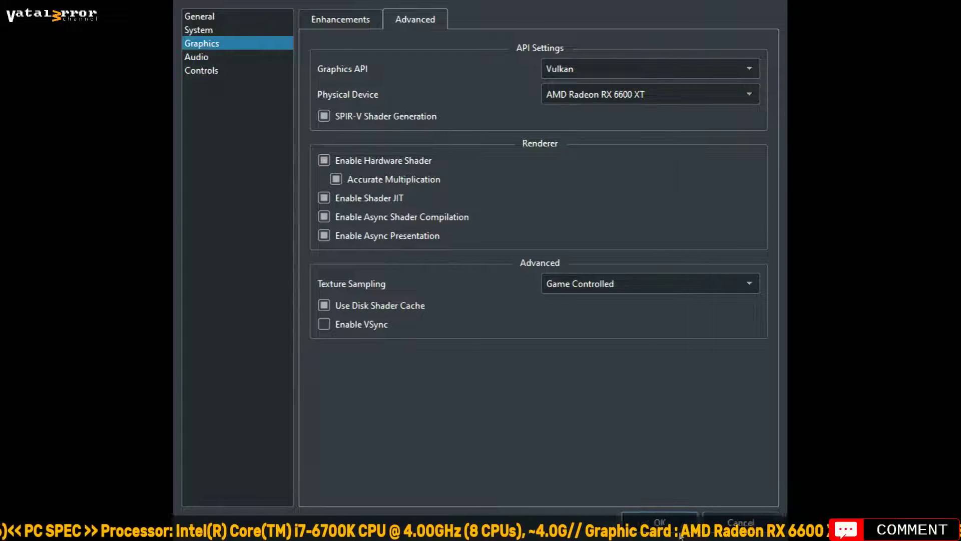
left_click(666, 523)
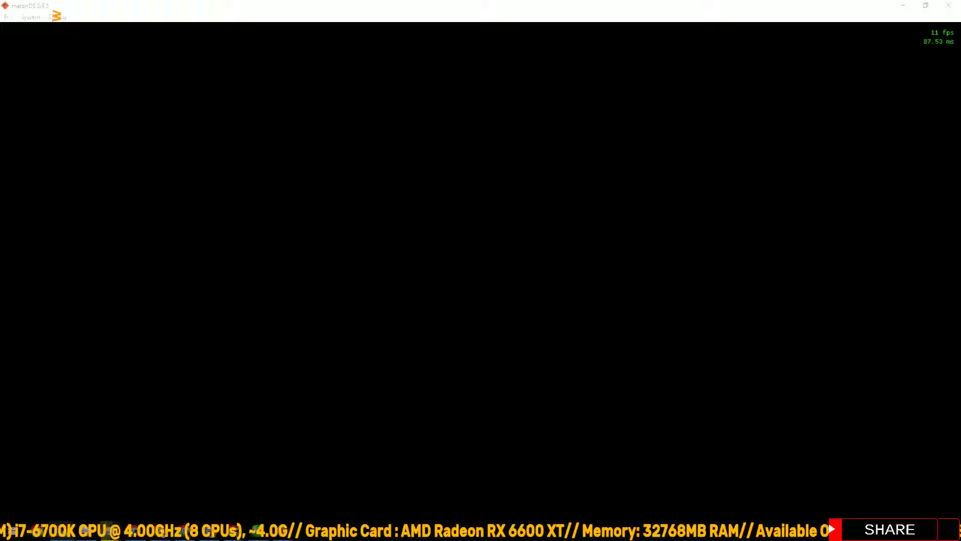
Open melonDS's emulator settings, examine the general, CPU emulation, DLDI and Devtools options, and close the dialog.
key("alt+f")
key("Right")
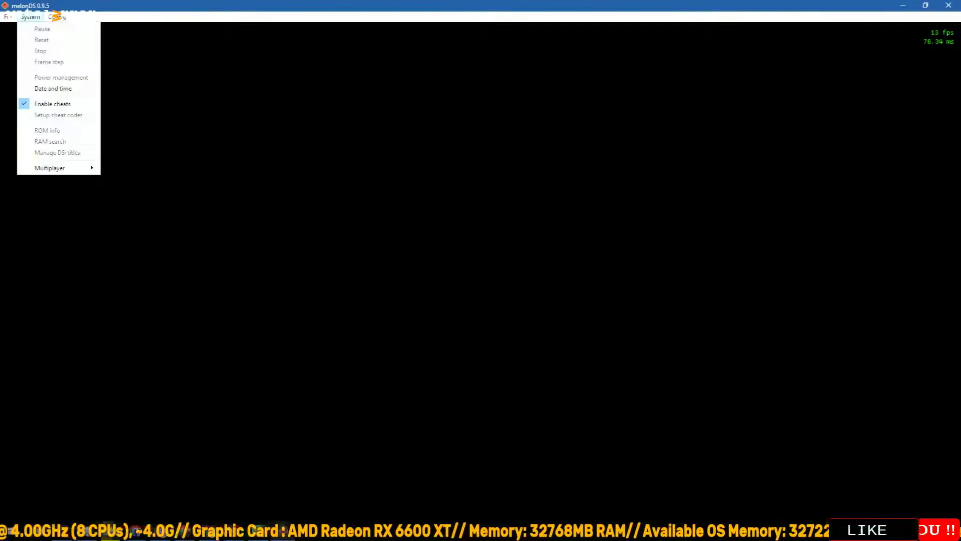
key("Left")
key("Right")
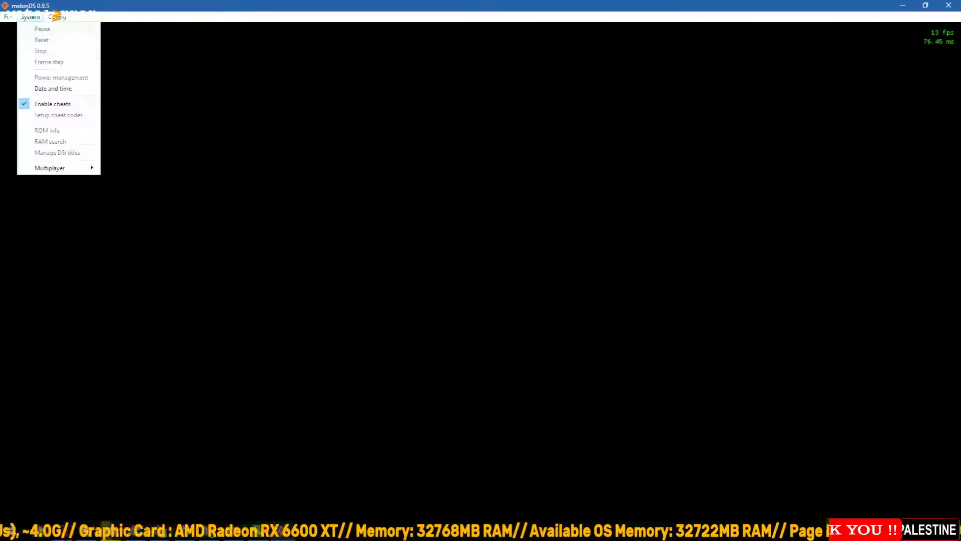
key("Right")
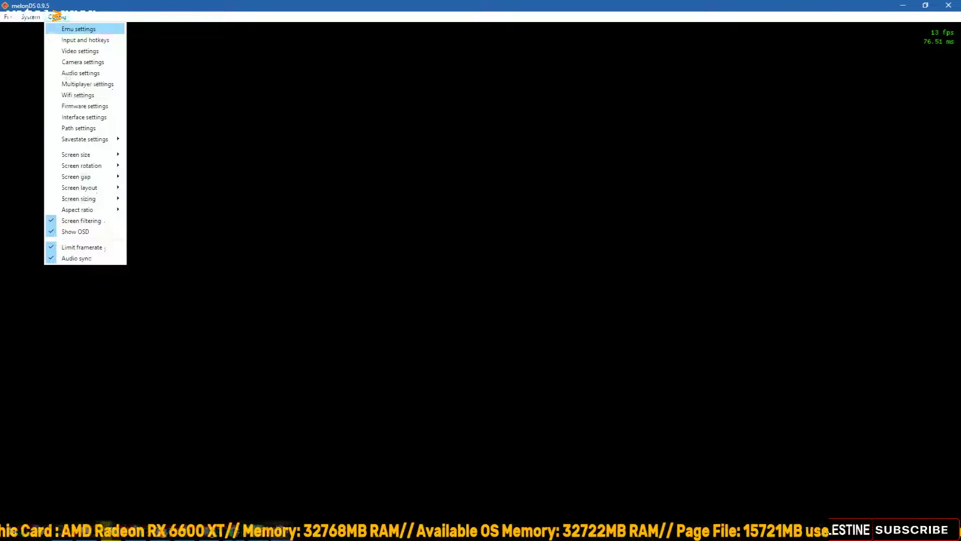
key("Return")
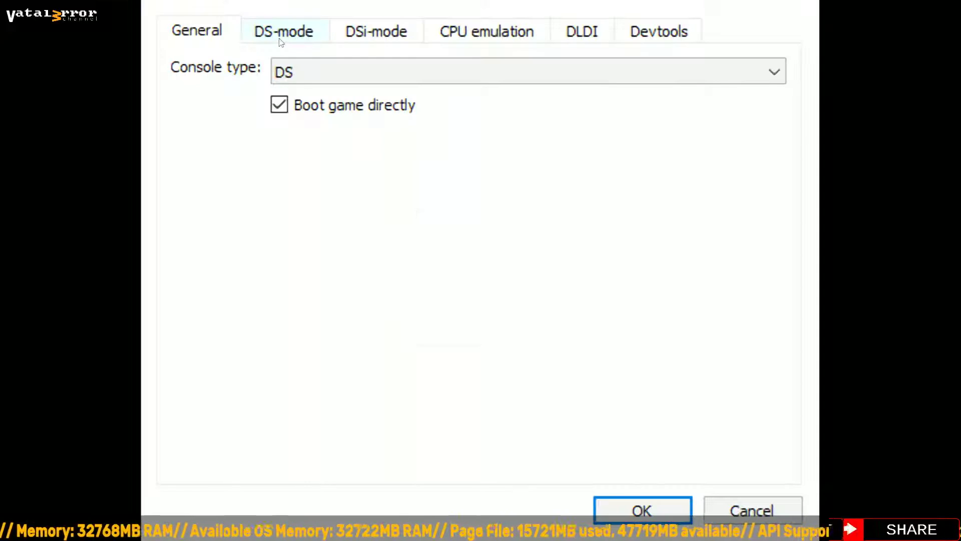
left_click(408, 179)
left_click(452, 182)
left_click(457, 40)
left_click(587, 40)
left_click(630, 39)
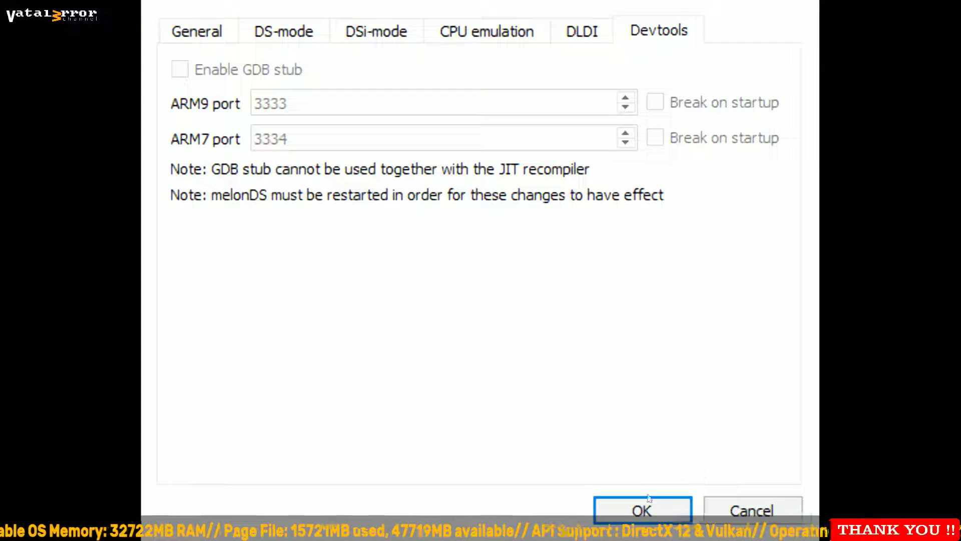
left_click(736, 510)
Open melonDS's video settings, examine the 3D renderer, VSync and OpenGL internal resolution options, and close the dialog.
left_click(56, 17)
key("Down")
key("Down")
key("Down")
key("Return")
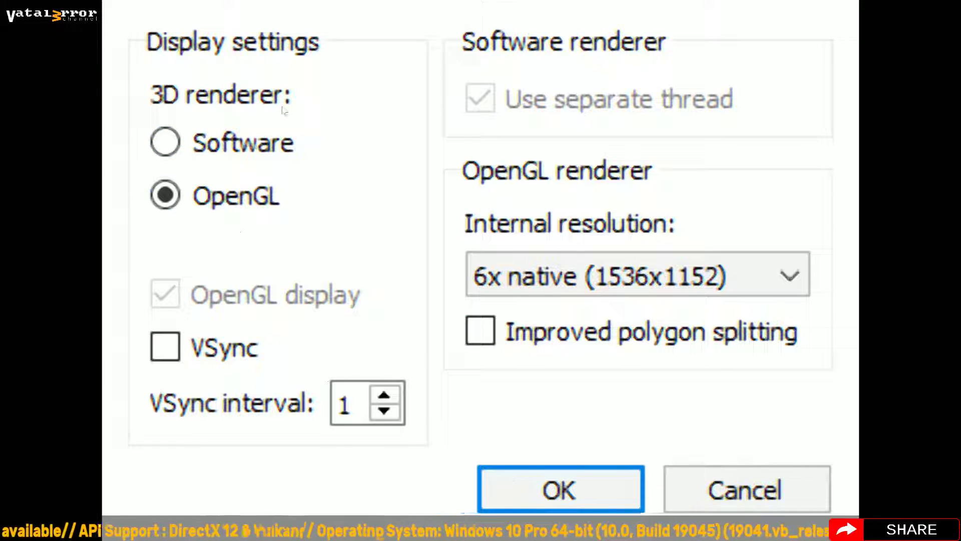
left_click(611, 491)
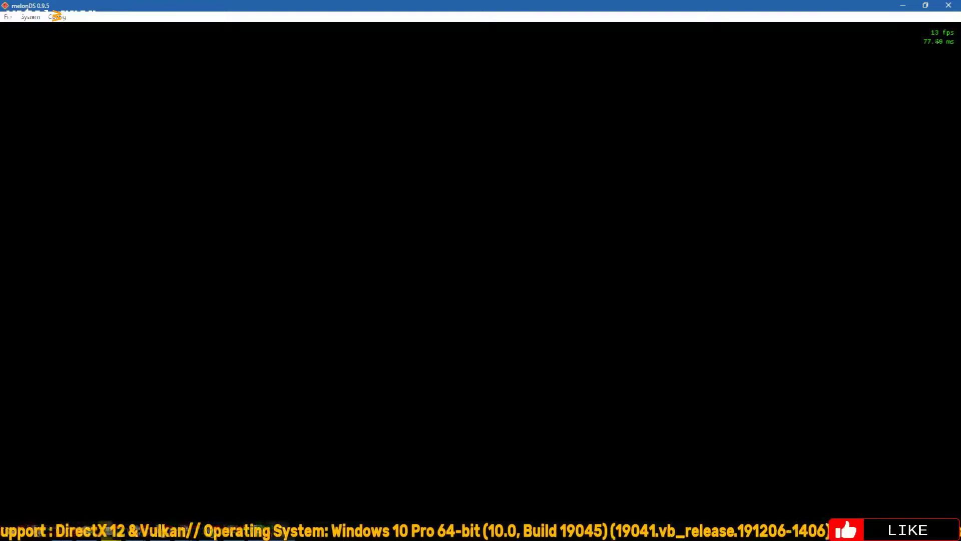
Examine melonDS's audio output and microphone input settings, close them, and look over the list of configuration options.
left_click(56, 16)
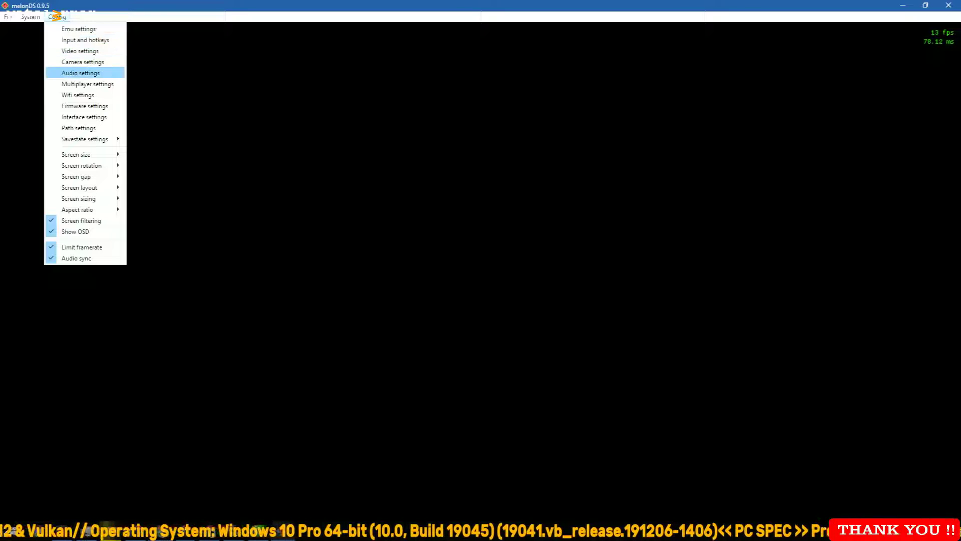
key("Return")
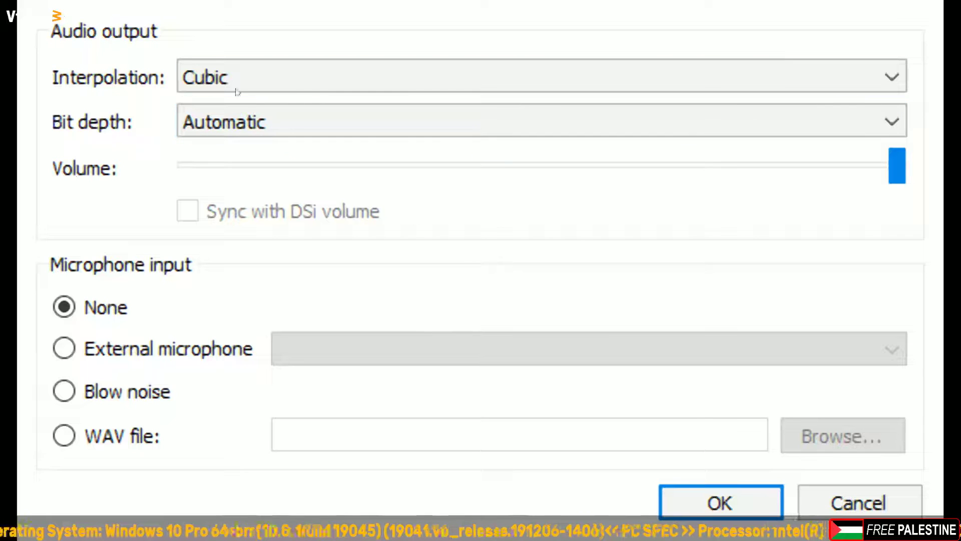
left_click(408, 208)
left_click(411, 209)
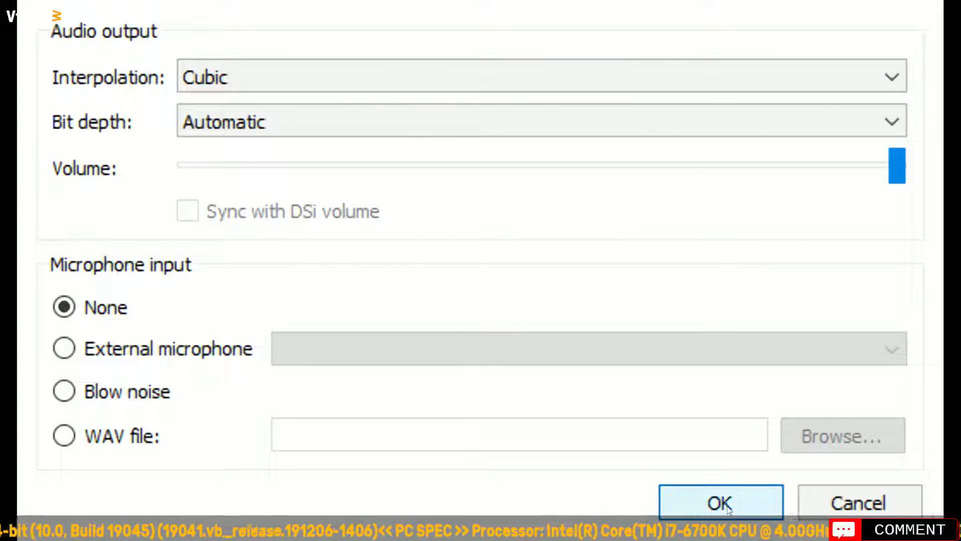
left_click(727, 507)
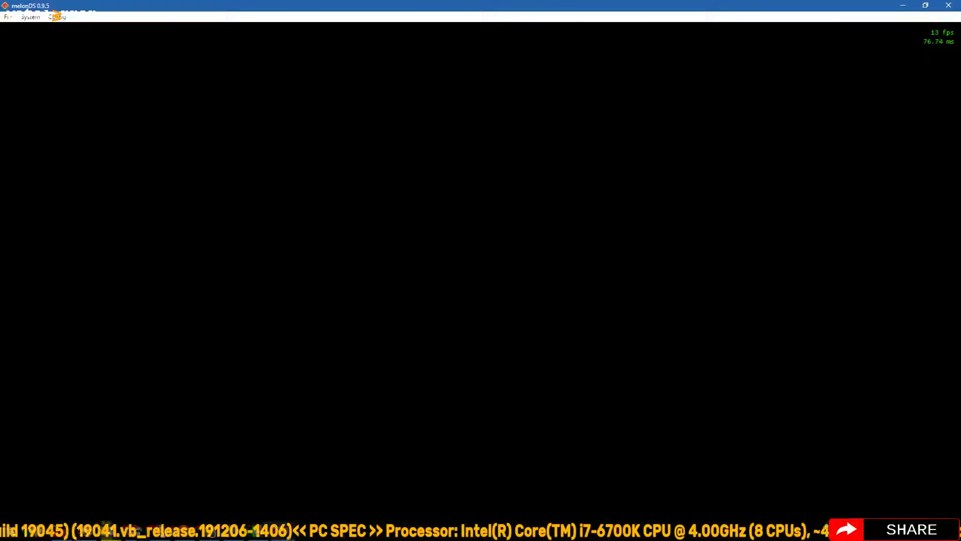
left_click(57, 16)
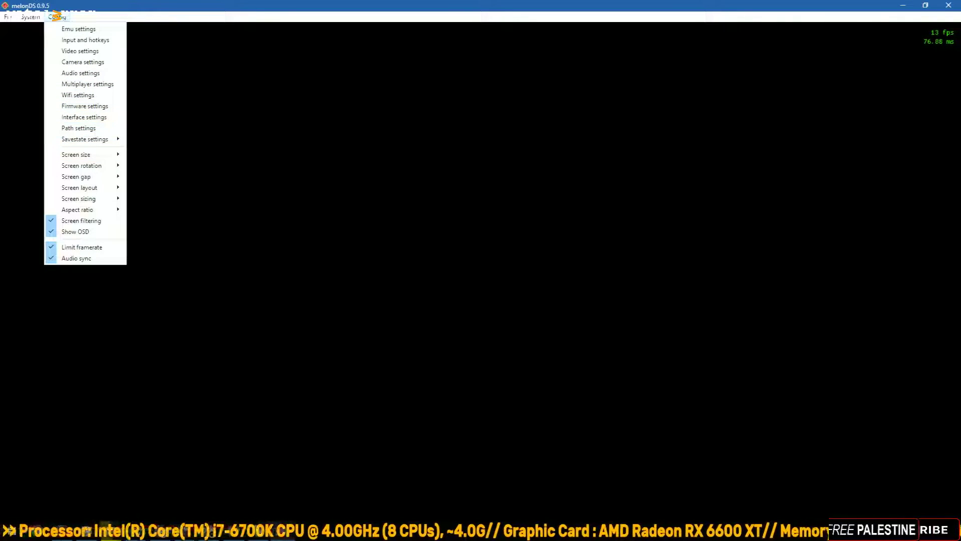
left_click(56, 16)
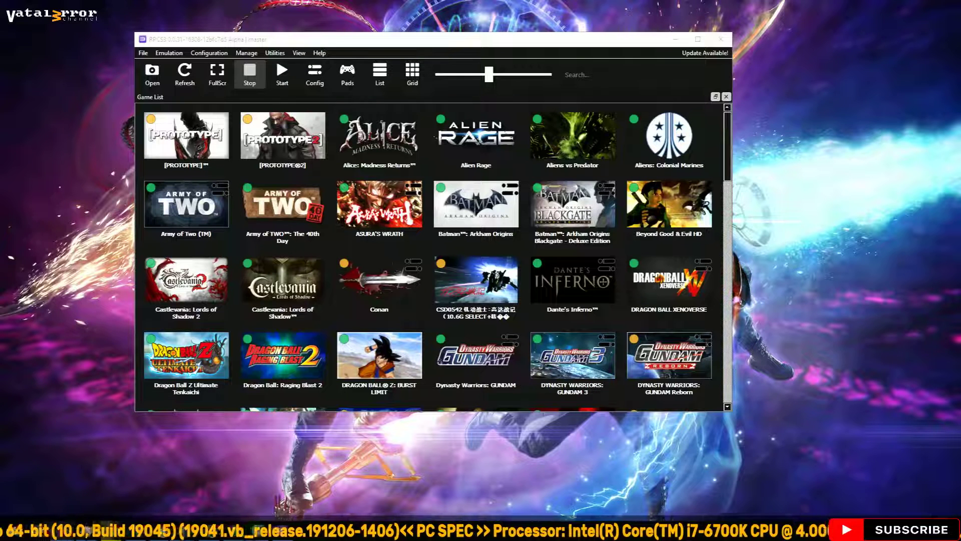
Switch to RPCS3 and examine its CPU, GPU, audio, I/O, system, network, advanced, emulator and GUI settings.
left_click(314, 74)
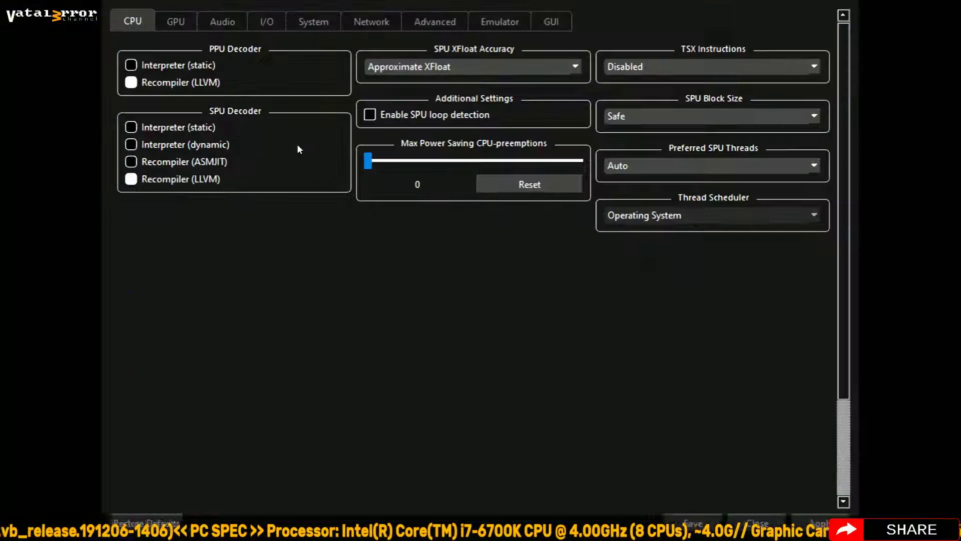
left_click(180, 28)
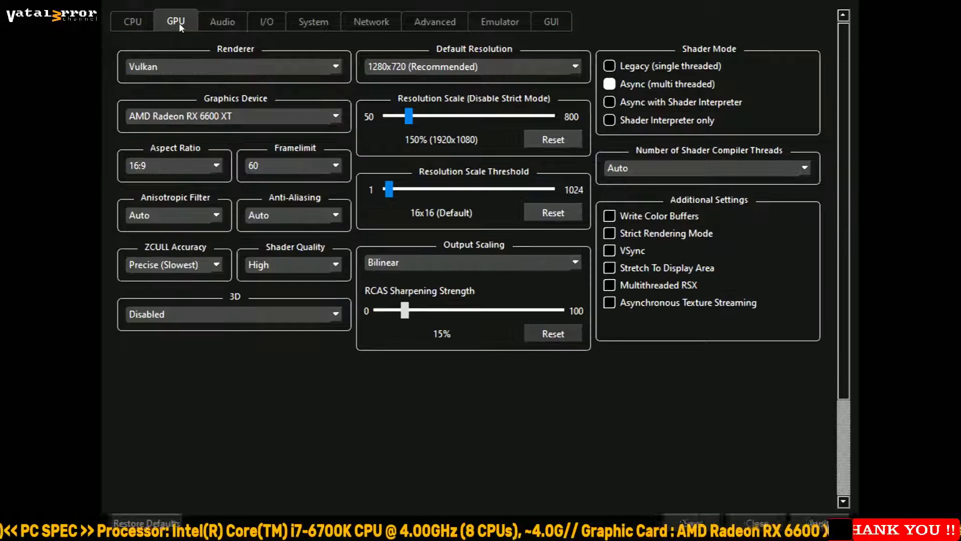
left_click(244, 23)
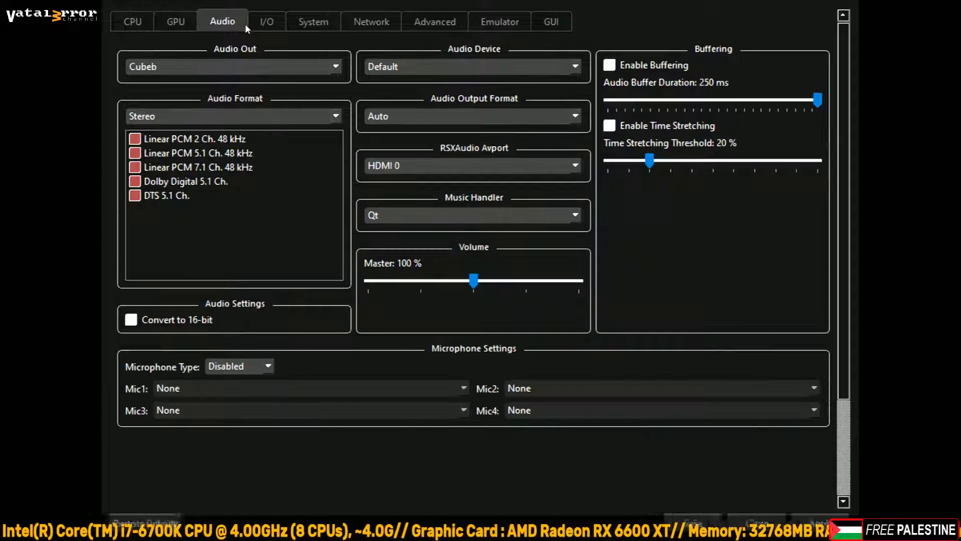
left_click(262, 29)
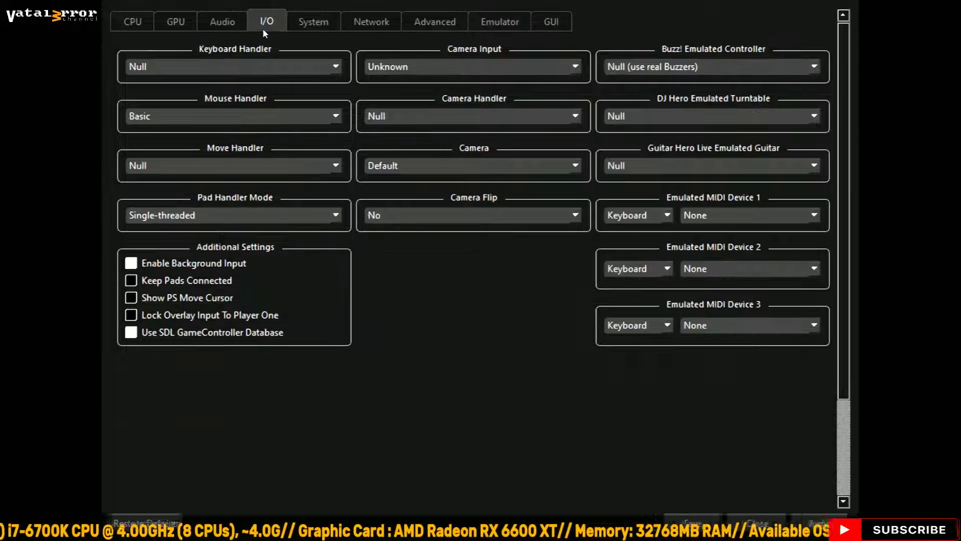
left_click(319, 26)
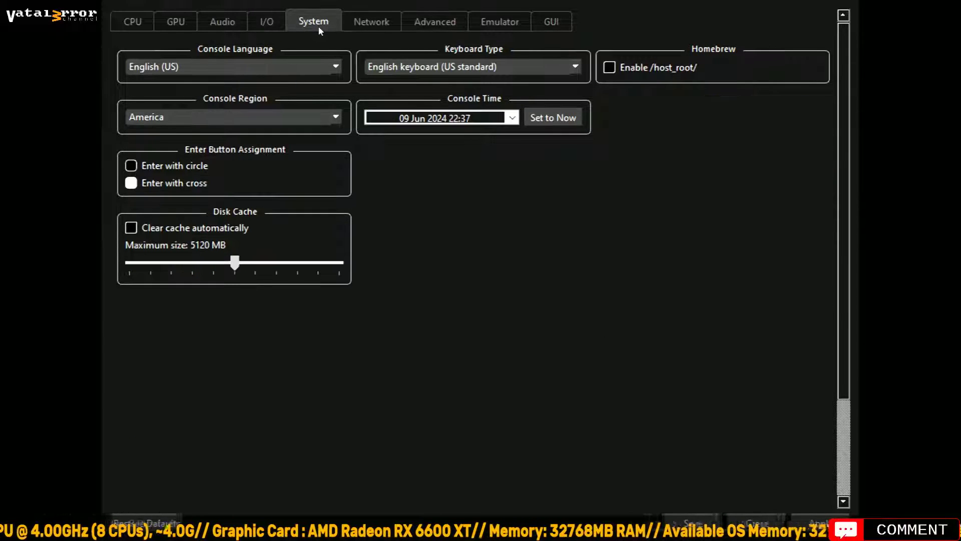
left_click(374, 24)
left_click(419, 25)
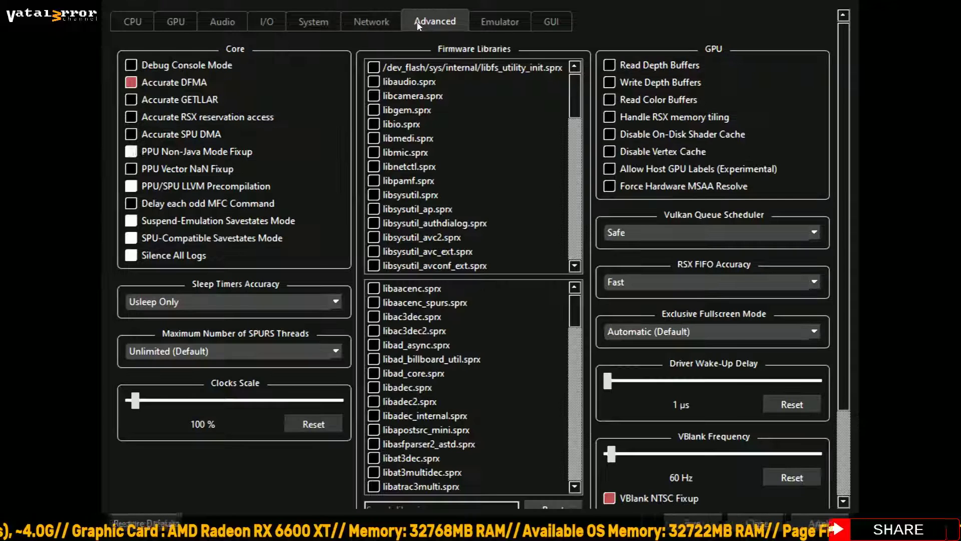
left_click(487, 21)
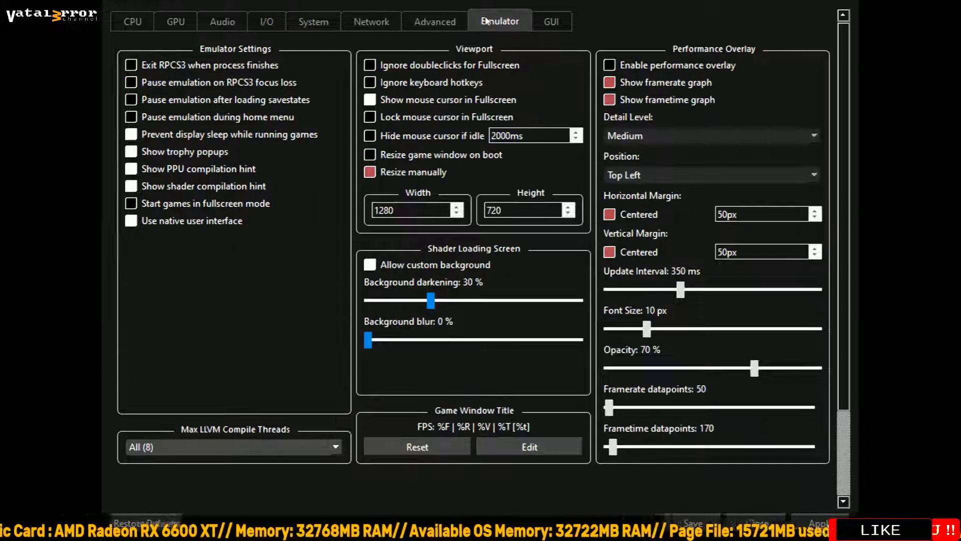
left_click(561, 20)
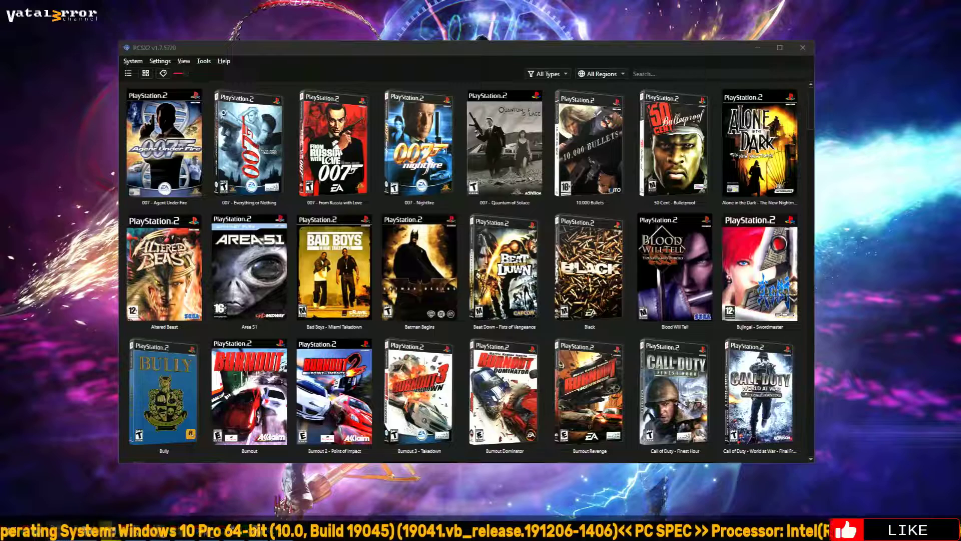
Switch to PCSX2 and examine its graphics display, rendering, texture replacement, post-processing, OSD and recording options, plus its audio settings.
left_click(160, 61)
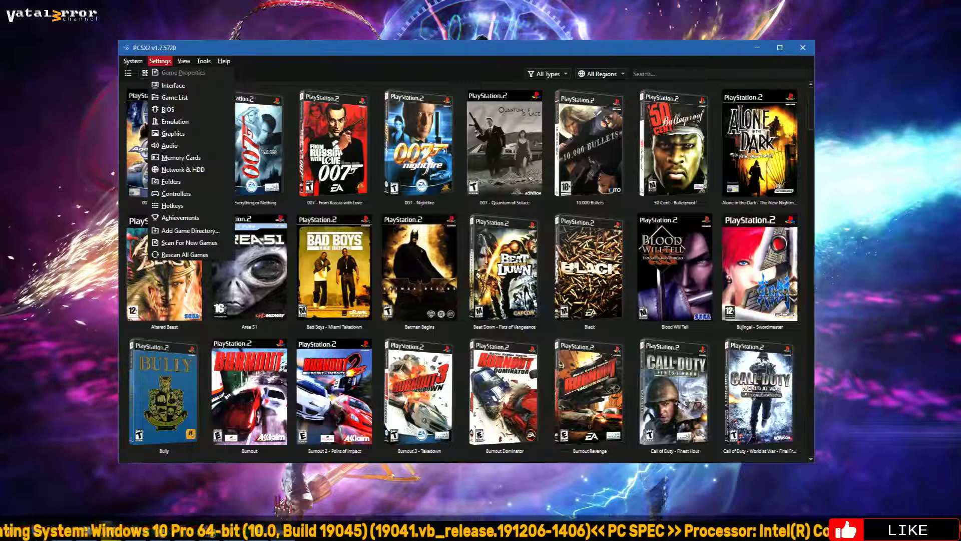
left_click(161, 135)
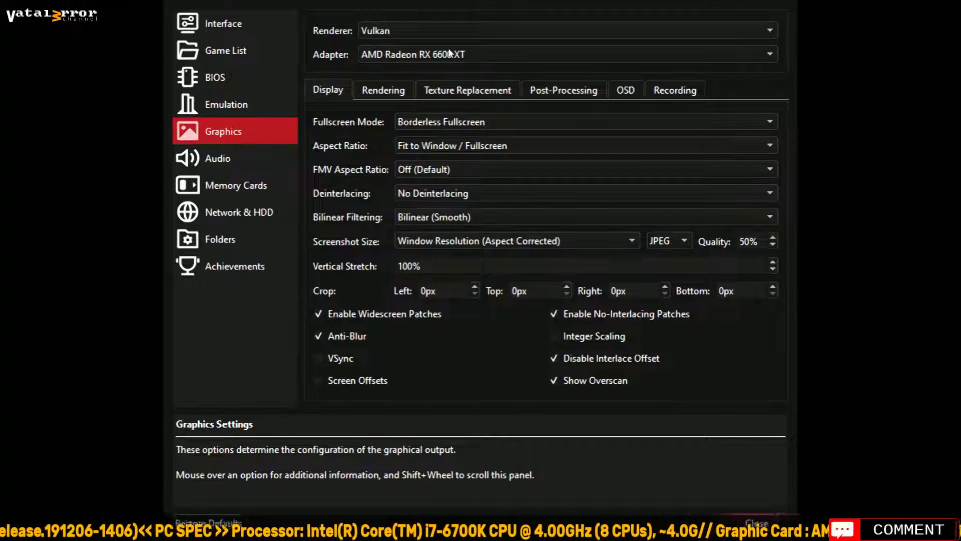
left_click(373, 92)
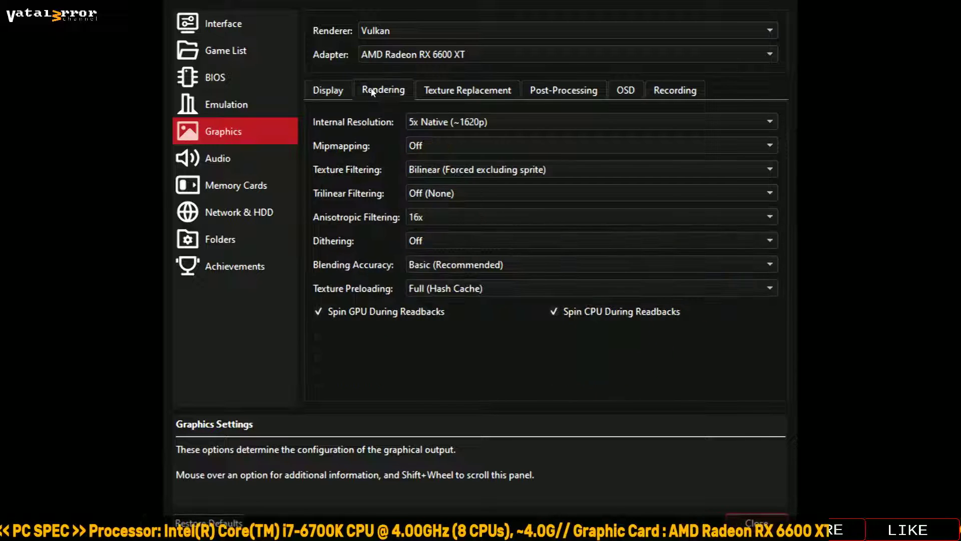
left_click(472, 91)
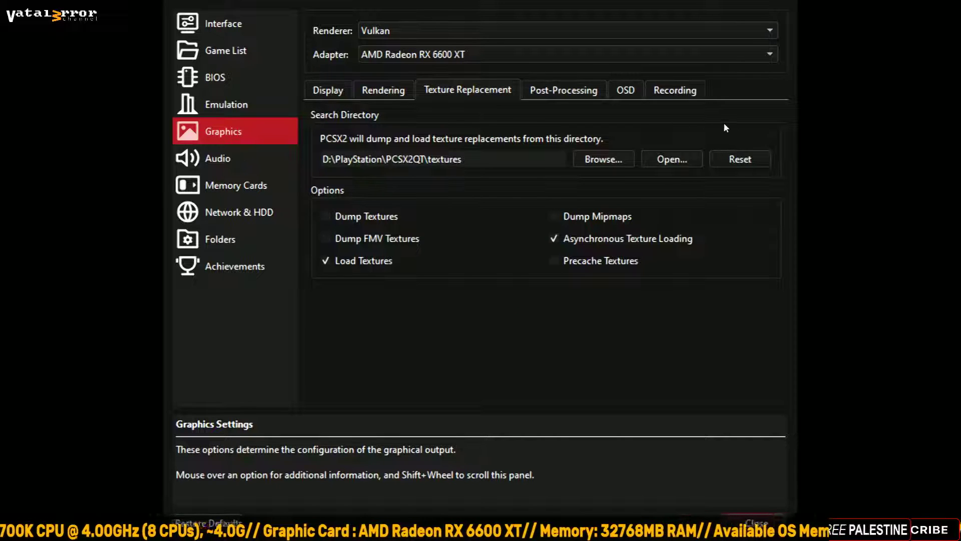
left_click(579, 95)
left_click(638, 92)
left_click(673, 92)
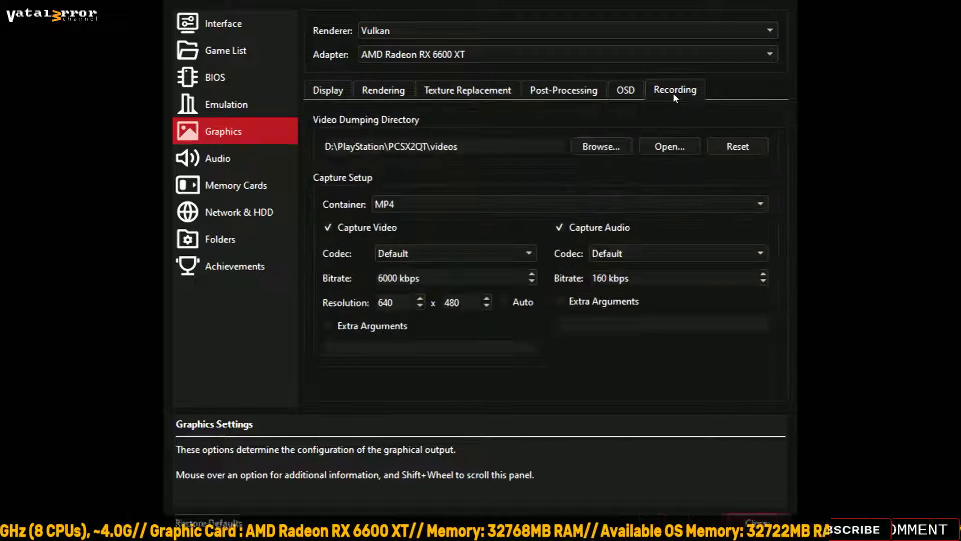
left_click(215, 168)
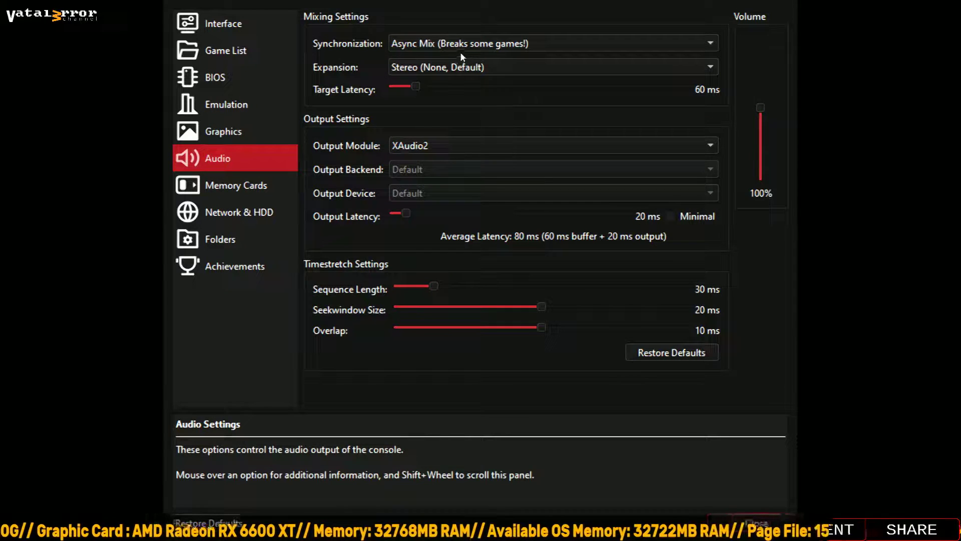